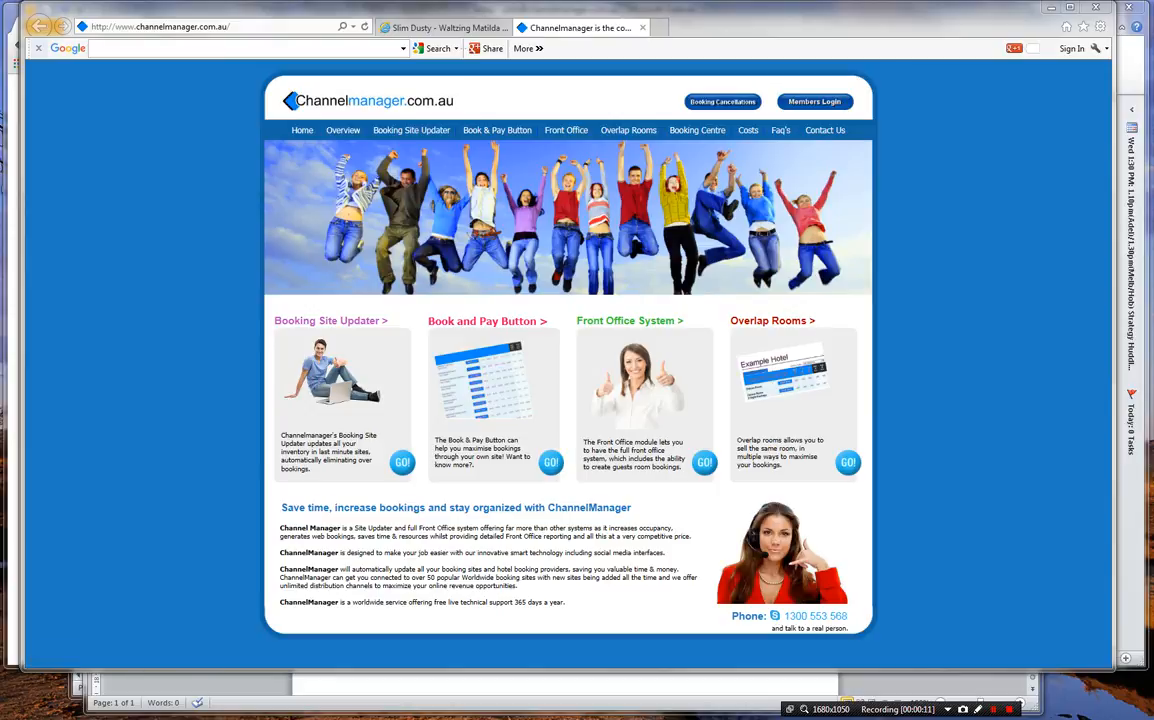
# Step: Switch to the Chrome window and open the OTA & BookNow Bulk Update page
pyautogui.hotkey('alt', 'Tab')
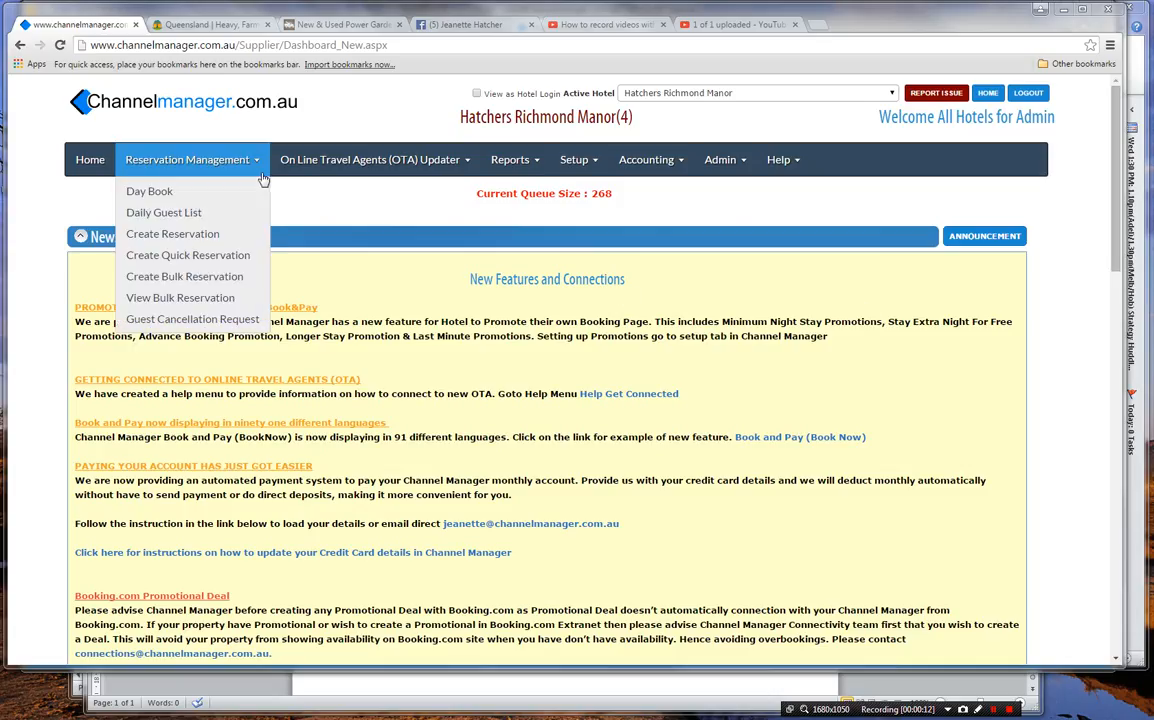
pyautogui.moveTo(328, 169)
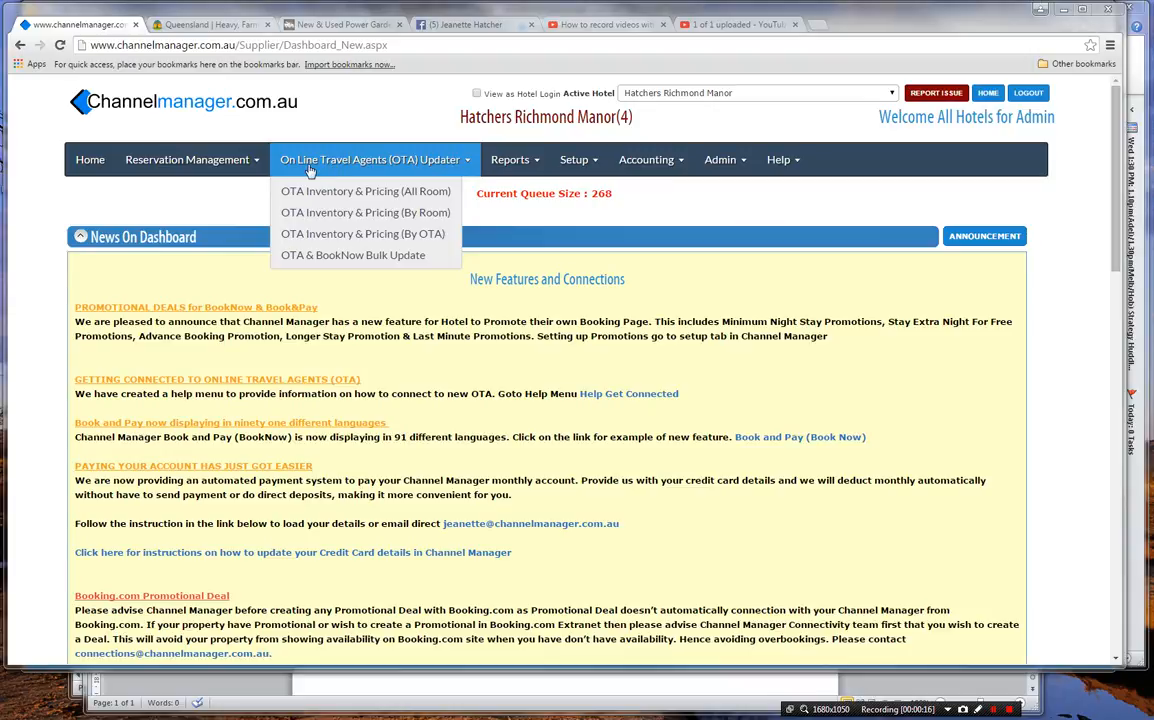
pyautogui.click(350, 256)
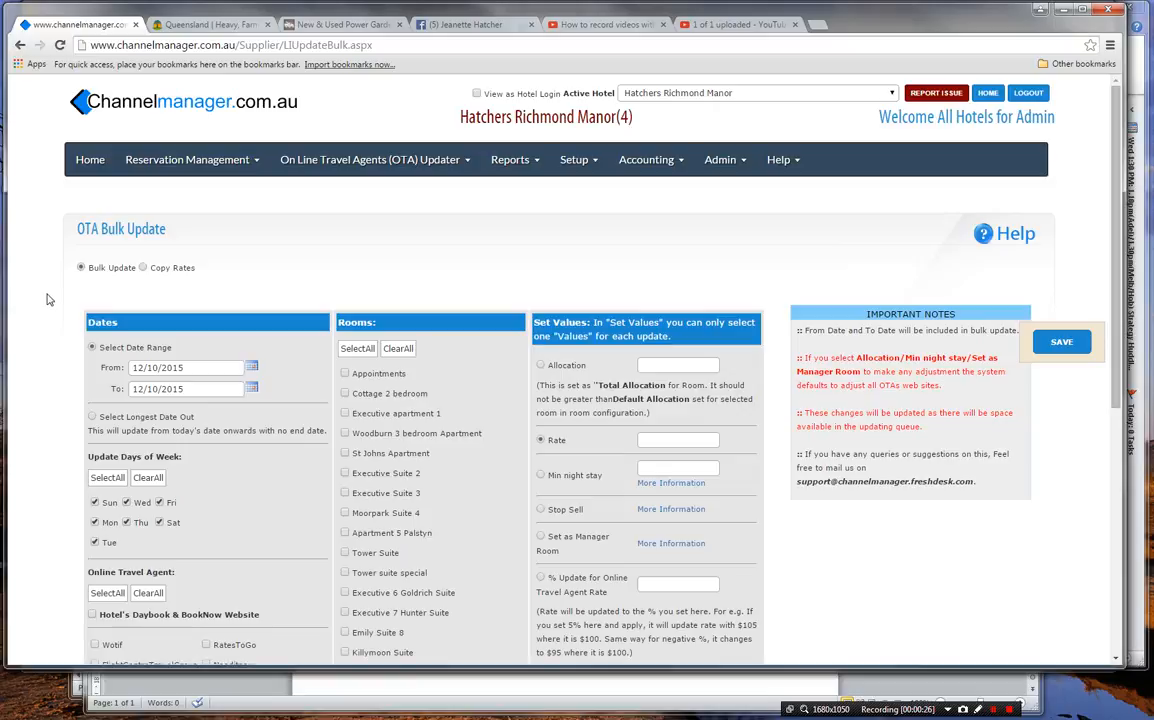
# Step: View the Copy Rates form and return to the Bulk Update form
pyautogui.scroll(-1, 47, 298)
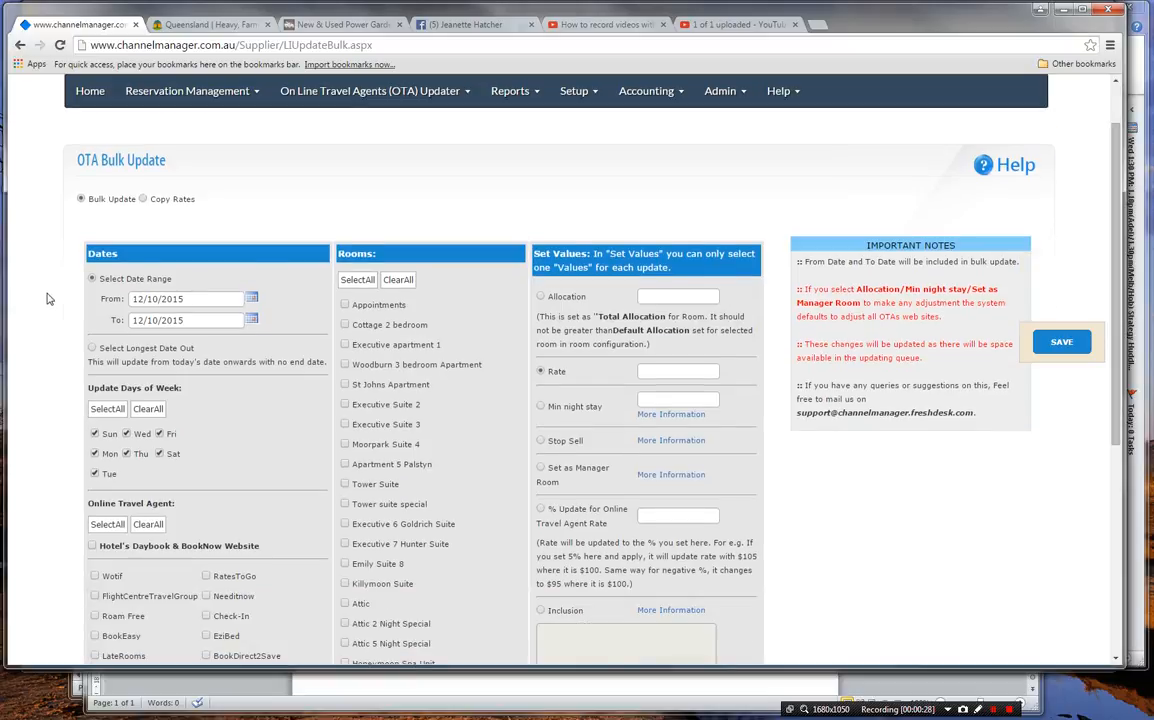
pyautogui.scroll(-1, 47, 298)
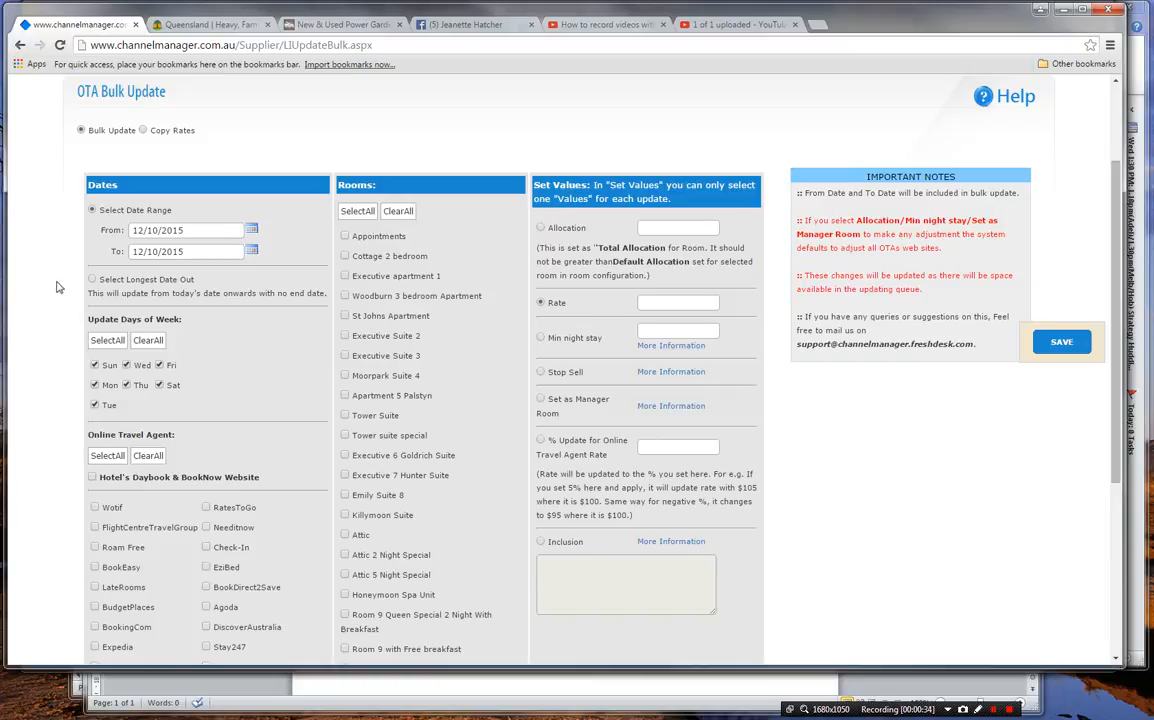
pyautogui.click(143, 131)
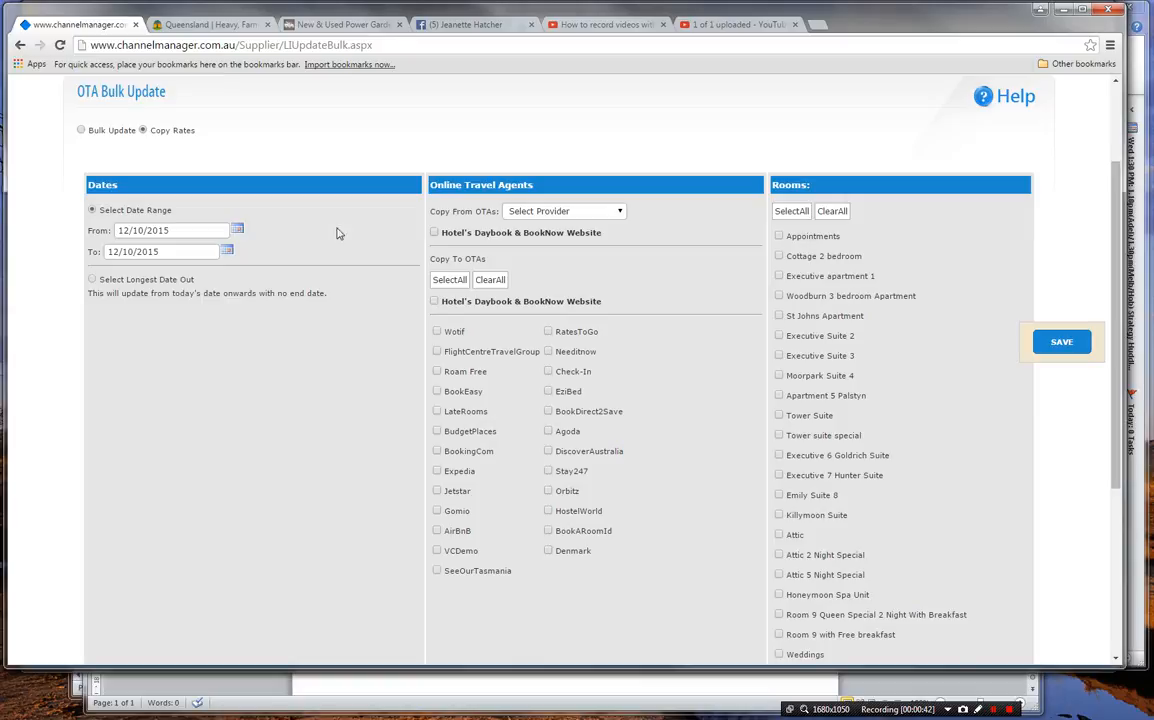
pyautogui.click(81, 131)
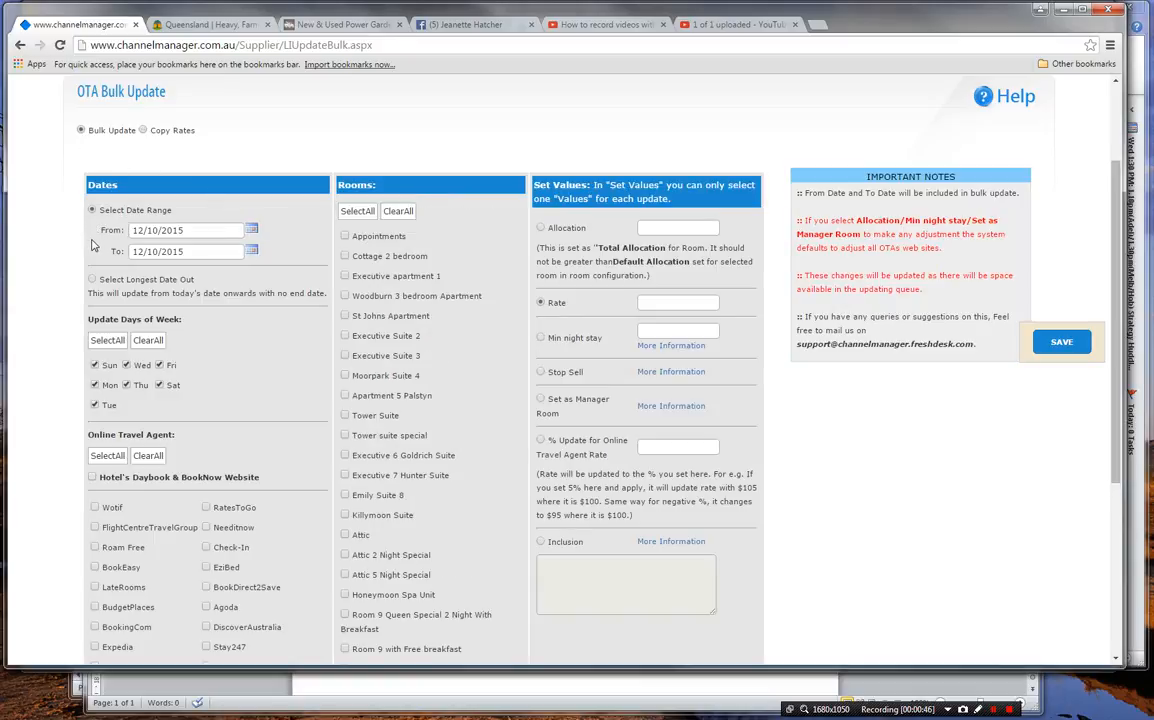
# Step: Set the end date to 31/10/2015 and switch the date option to Select Longest Date Out
pyautogui.click(252, 252)
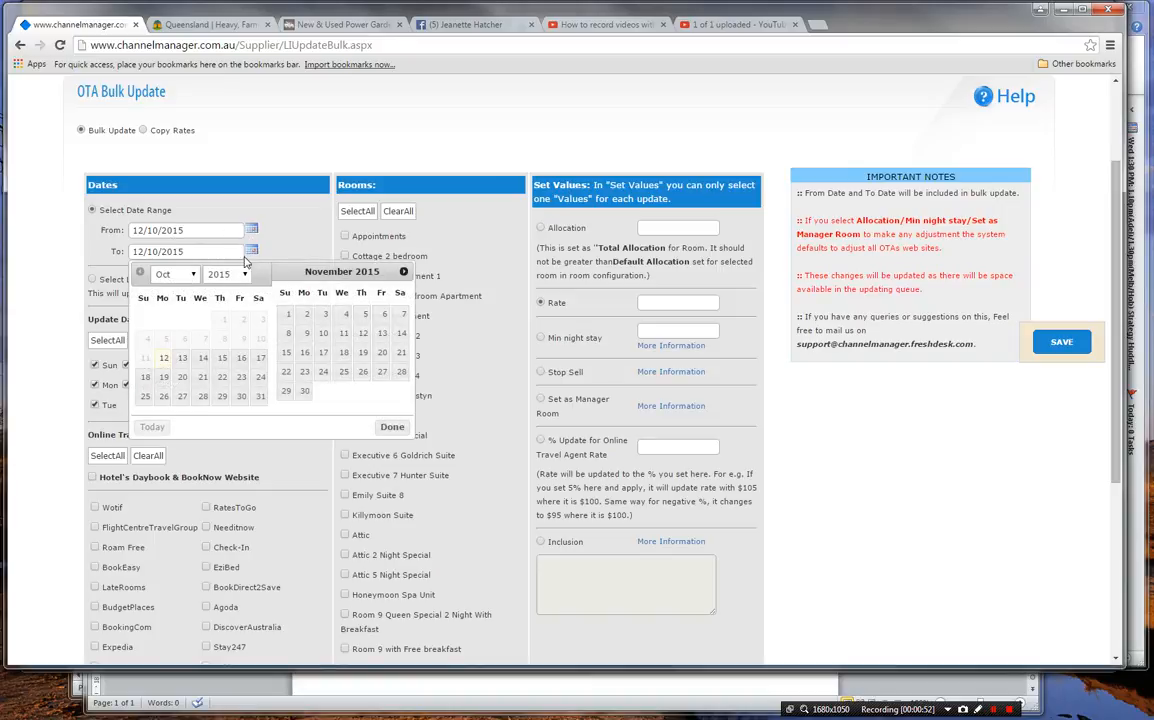
pyautogui.click(259, 396)
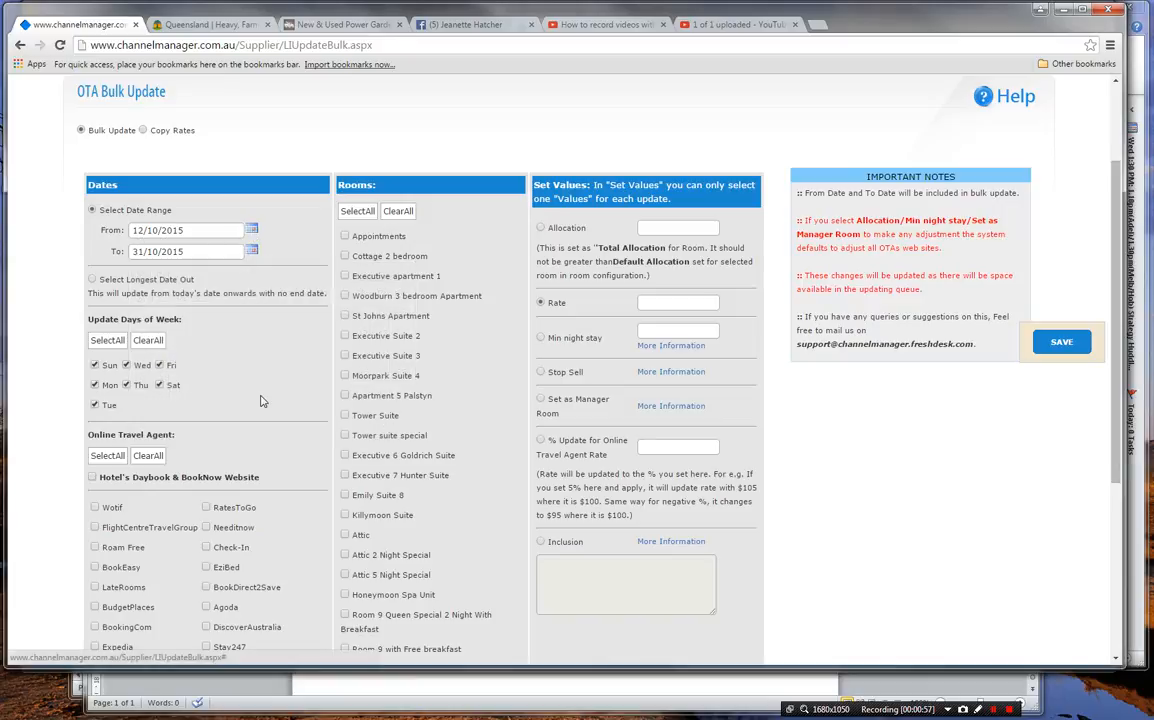
pyautogui.click(92, 281)
# Step: Try limiting the update days to Friday and Saturday, and reselect all days of the week
pyautogui.scroll(-1, 660, 305)
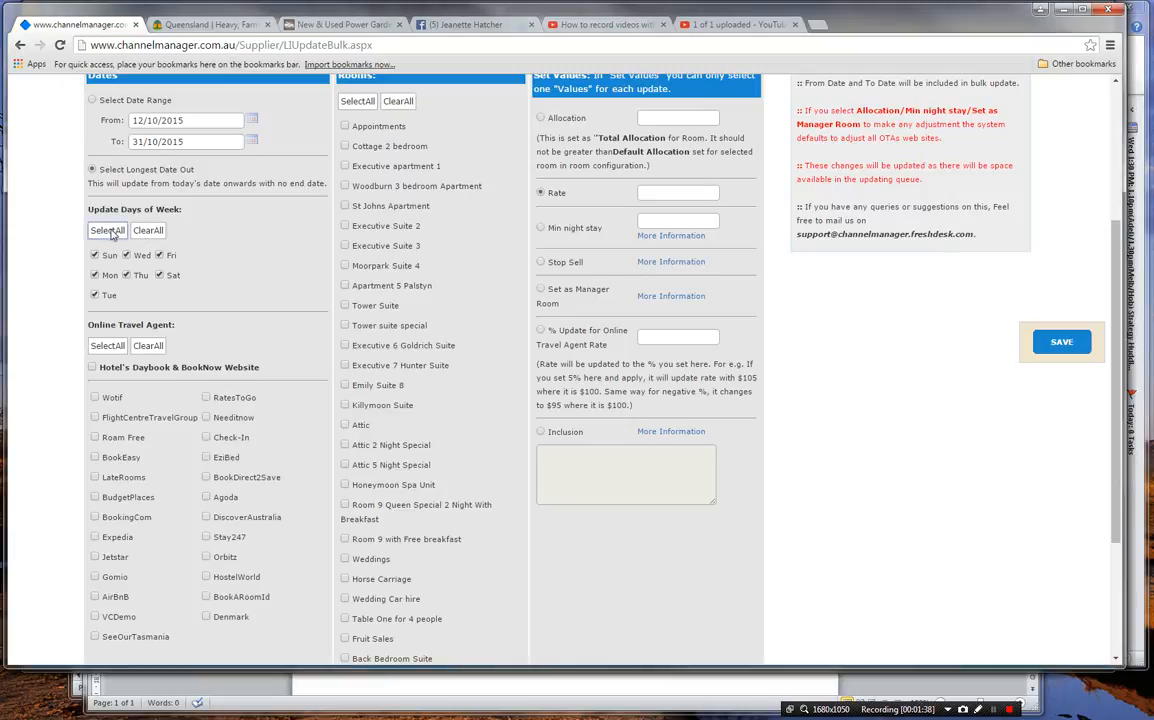
pyautogui.click(147, 231)
pyautogui.click(159, 256)
pyautogui.click(160, 276)
pyautogui.click(150, 232)
pyautogui.click(109, 257)
pyautogui.click(107, 231)
# Step: Include all online travel agents plus Hotel's Daybook & BookNow Website in the update
pyautogui.scroll(-3, 680, 288)
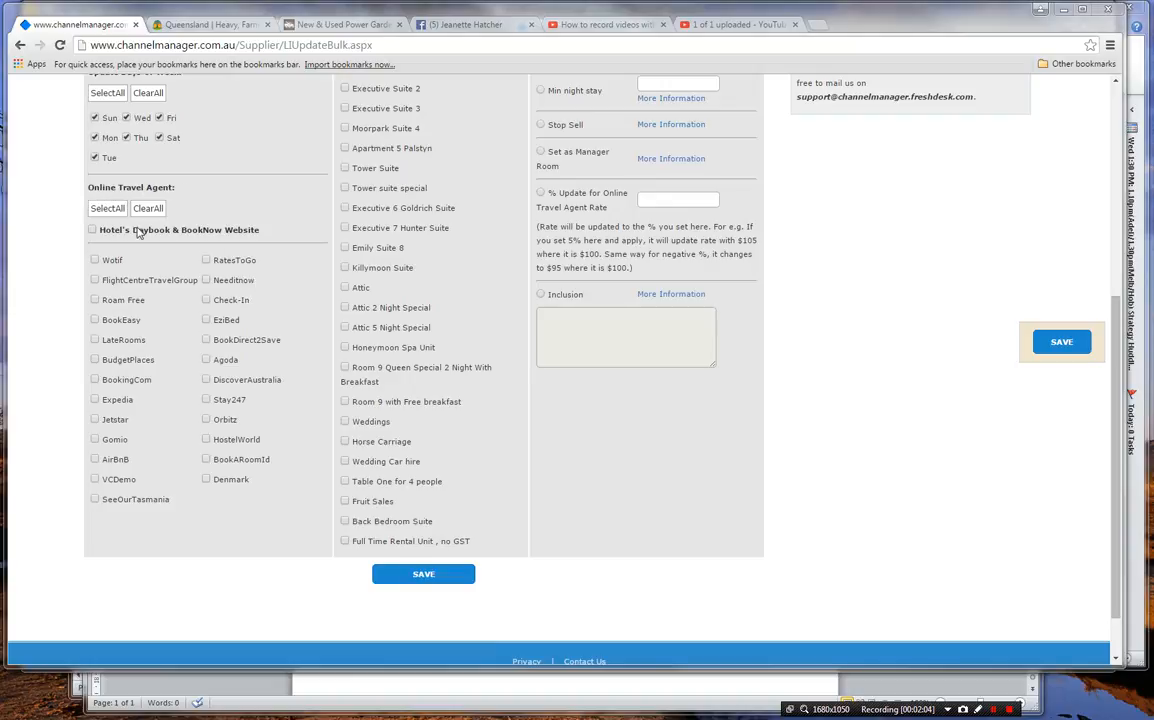
pyautogui.click(104, 209)
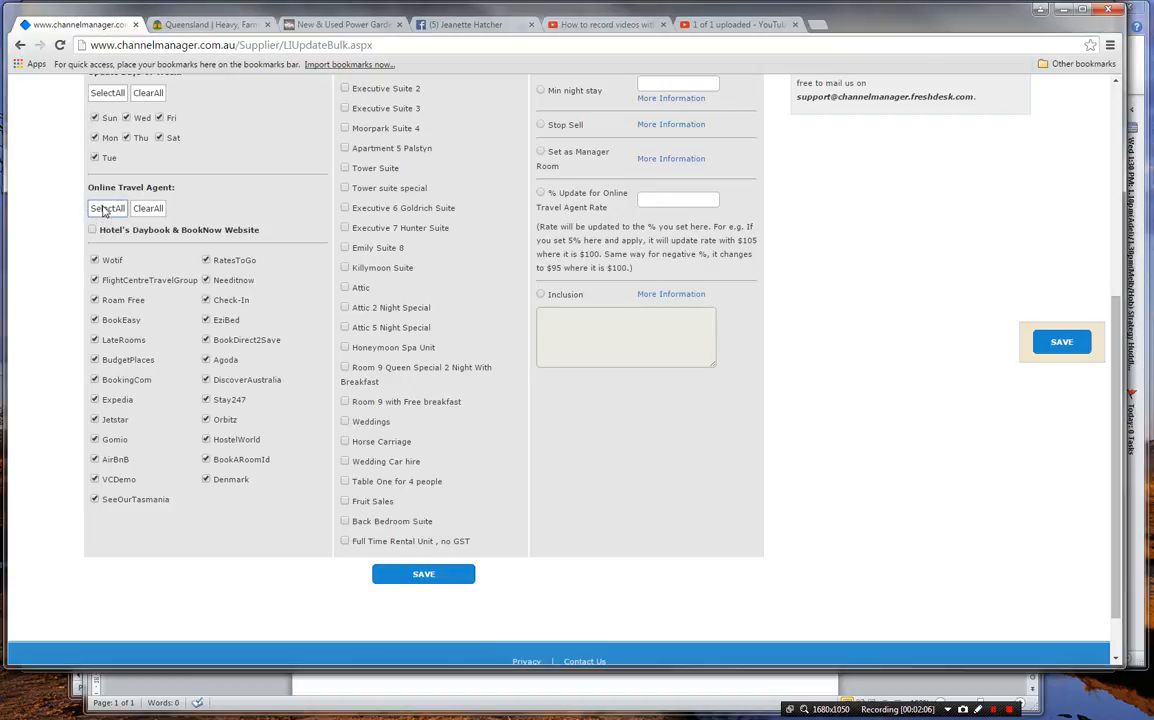
pyautogui.click(146, 208)
pyautogui.click(92, 231)
pyautogui.click(105, 208)
# Step: Clear the room selection and choose only St Johns Apartment
pyautogui.scroll(2, 964, 195)
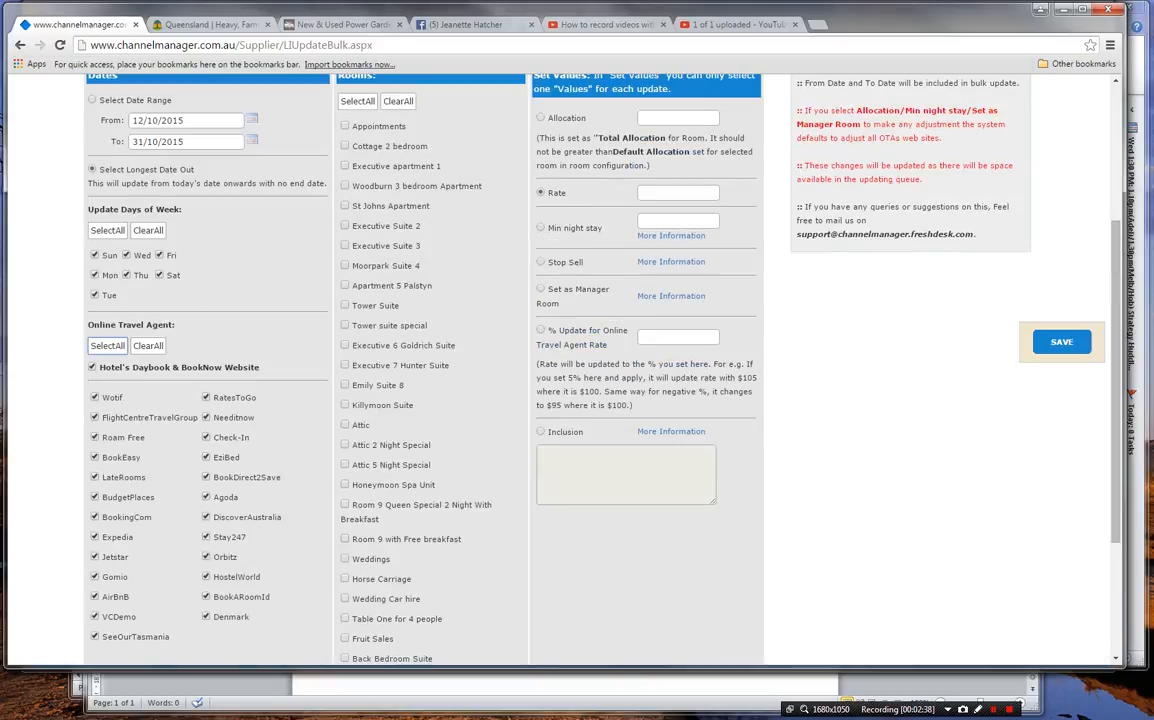
pyautogui.scroll(-1, 946, 283)
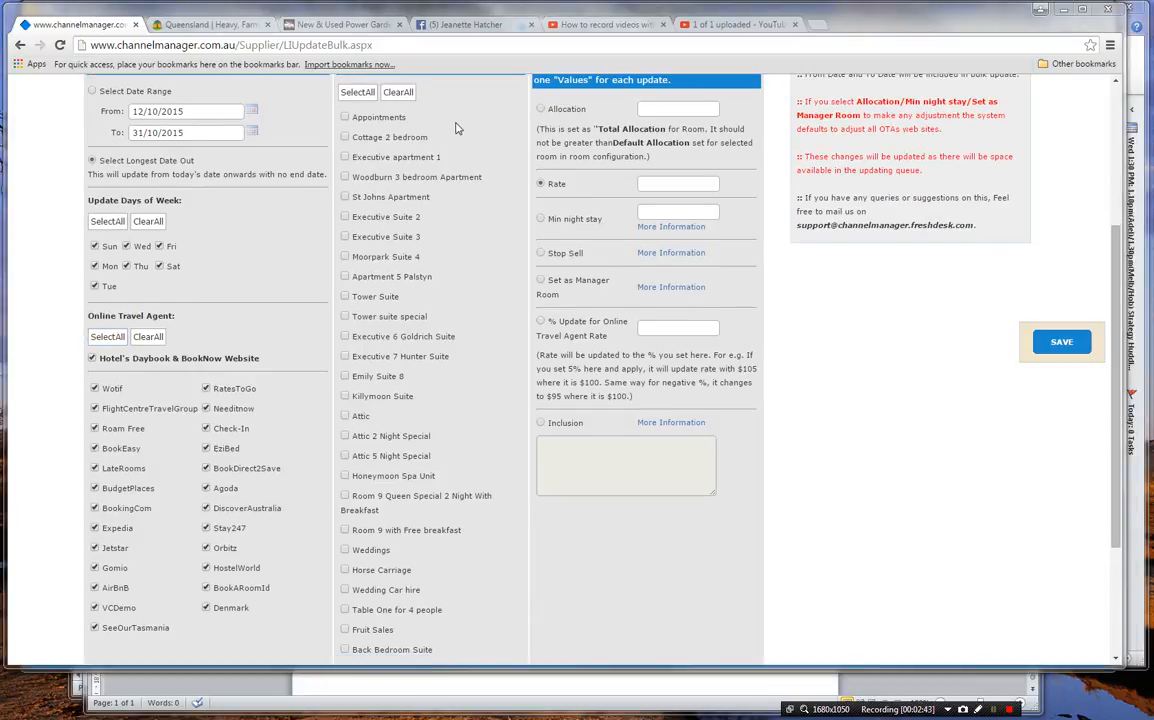
pyautogui.scroll(2, 1005, 315)
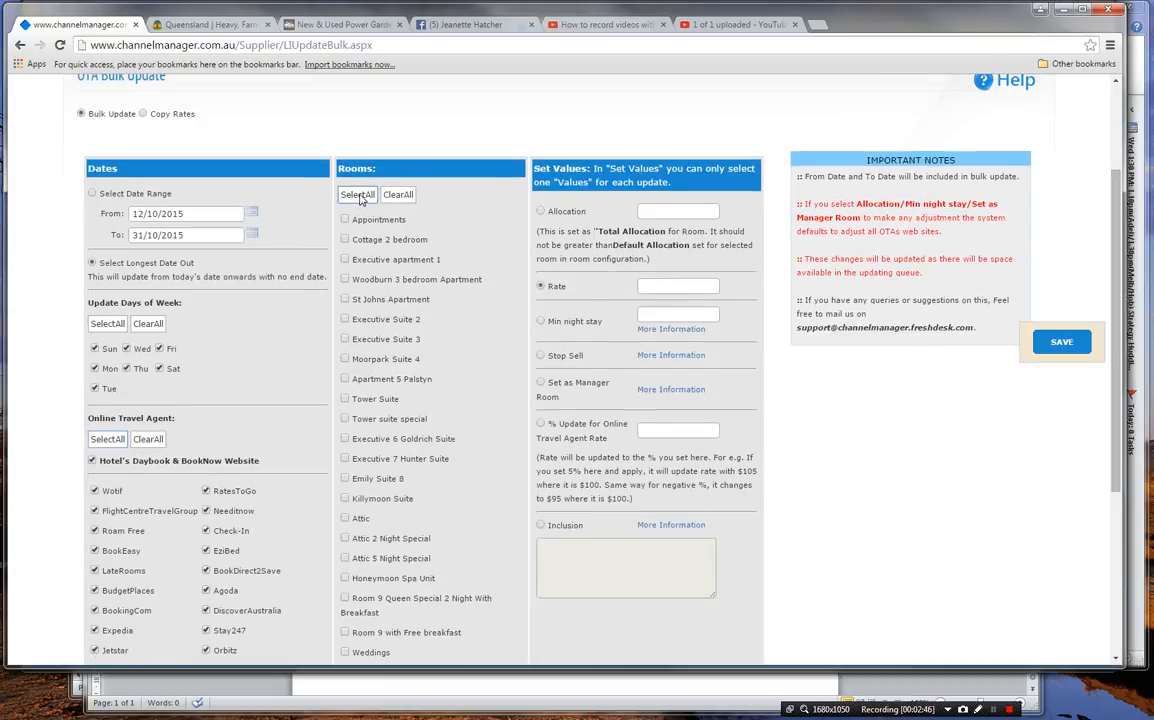
pyautogui.click(397, 194)
pyautogui.click(344, 299)
# Step: Choose Allocation as the value to update, accept the warning, set it to 0 and save
pyautogui.scroll(-1, 487, 344)
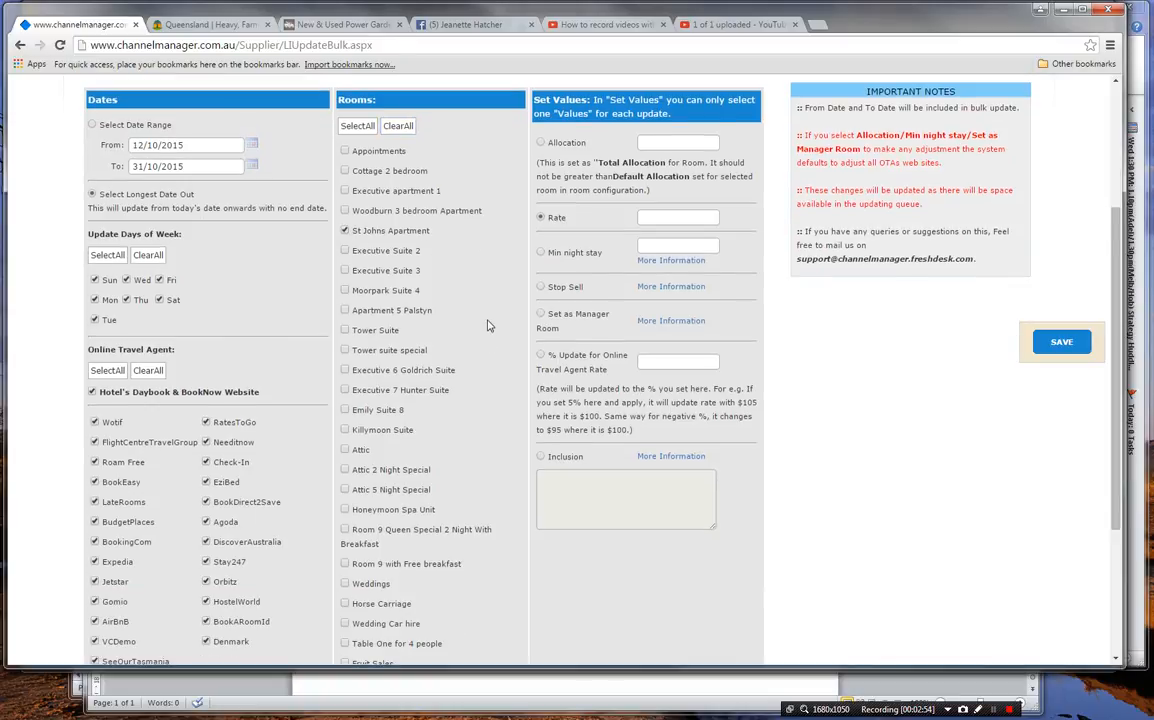
pyautogui.scroll(-1, 487, 340)
pyautogui.scroll(1, 488, 330)
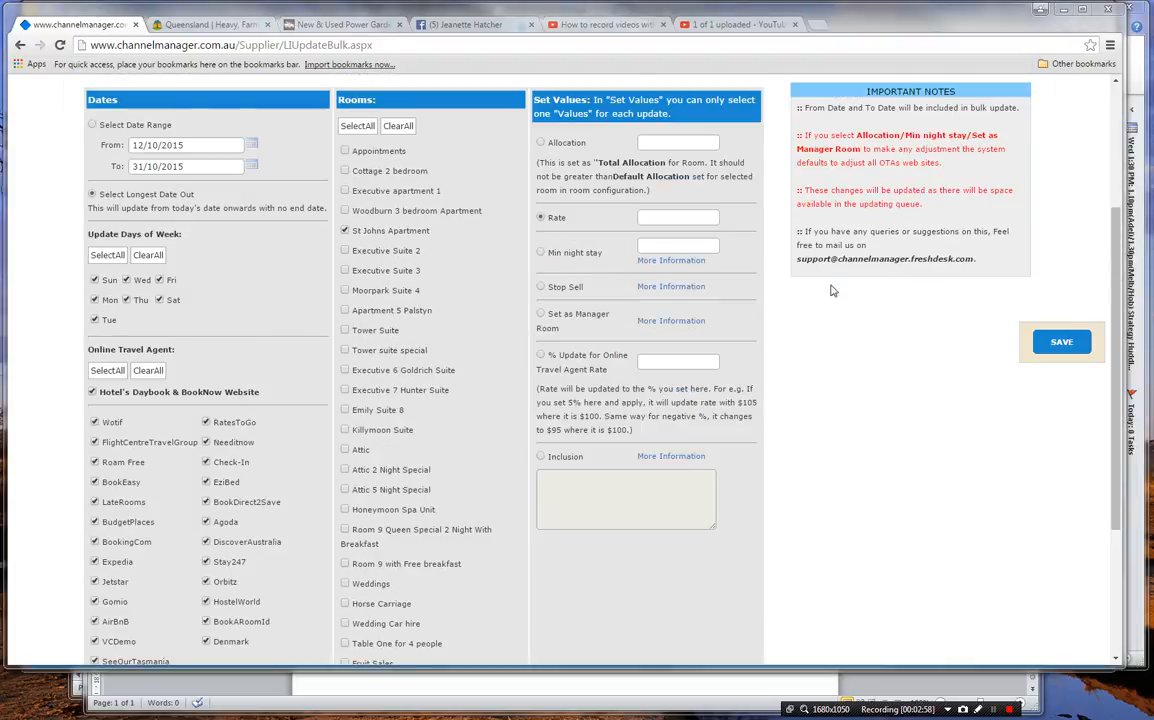
pyautogui.click(540, 143)
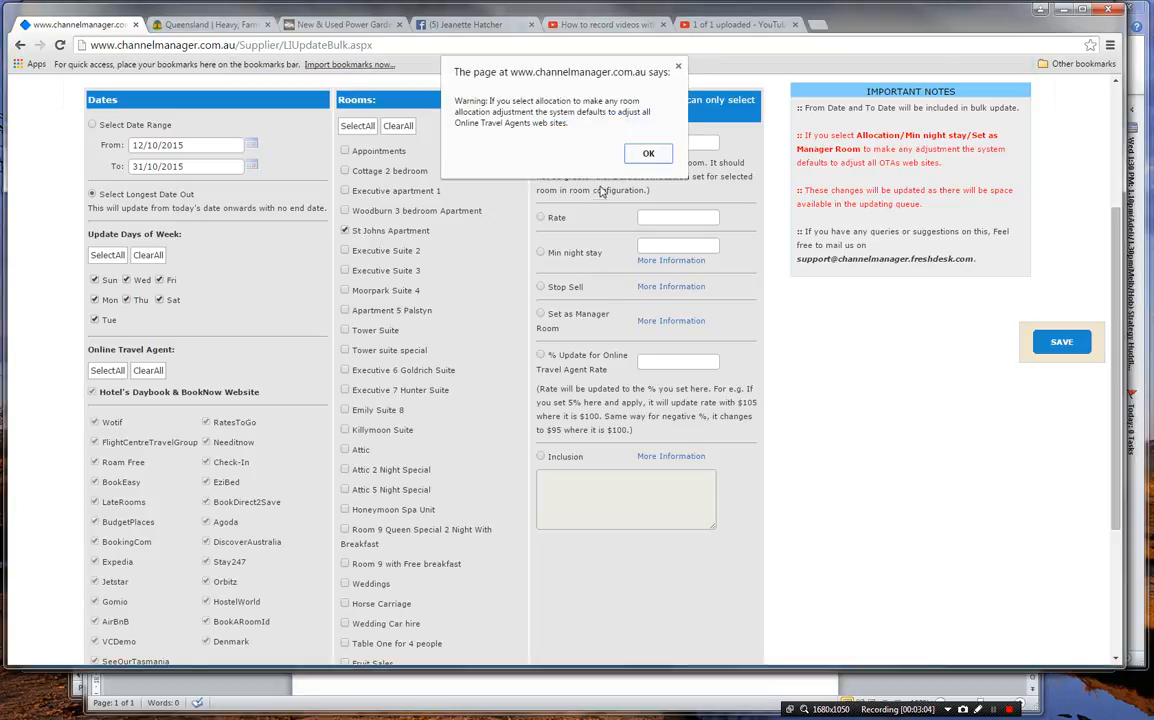
pyautogui.click(648, 154)
pyautogui.click(651, 144)
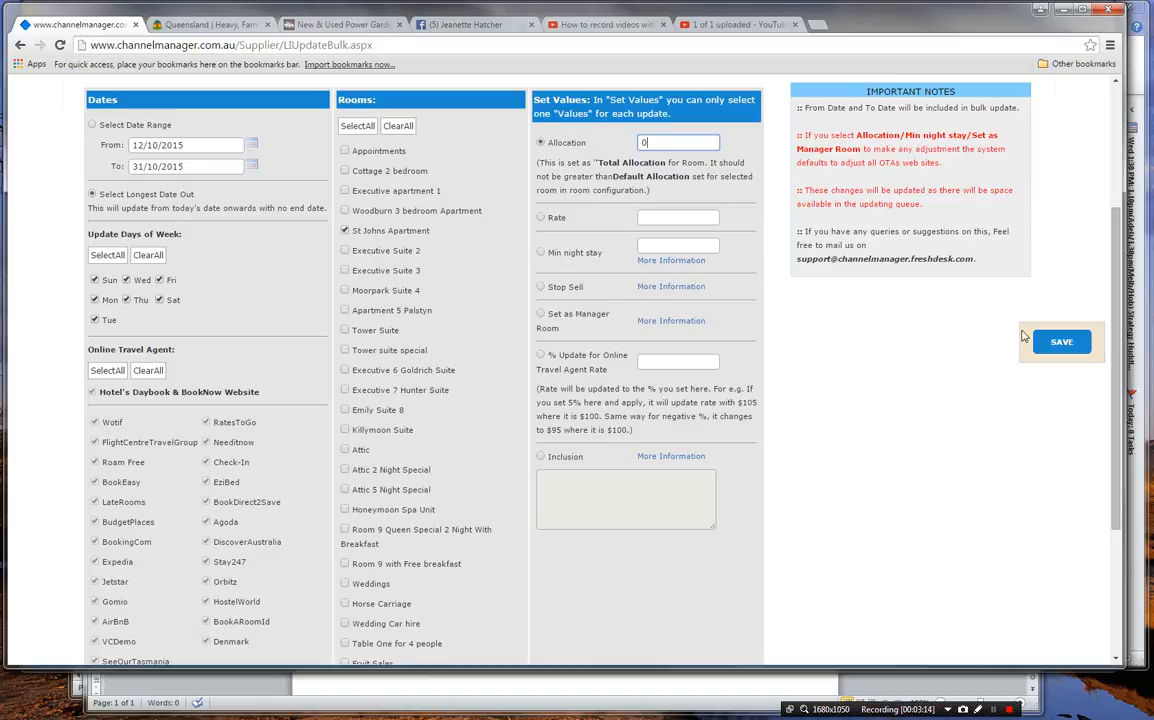
pyautogui.click(1062, 340)
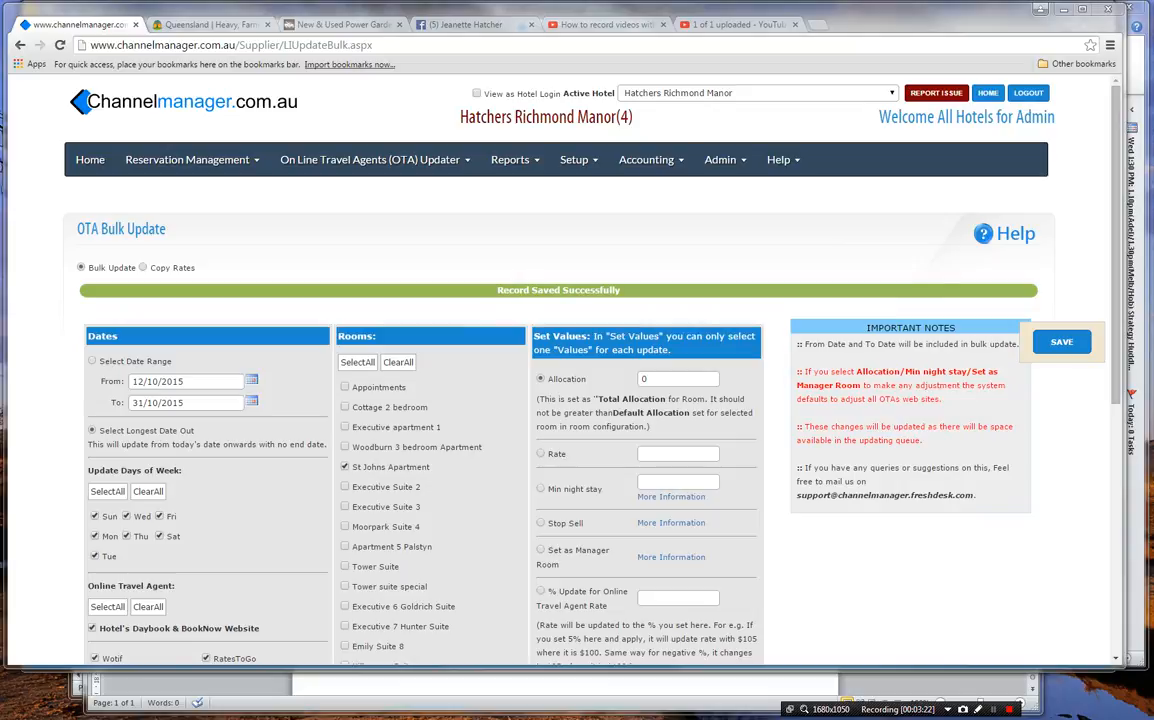
# Step: Switch to the Internet Explorer window and check the St Johns Apartment row in the Day Book
pyautogui.hotkey('alt', 'Tab')
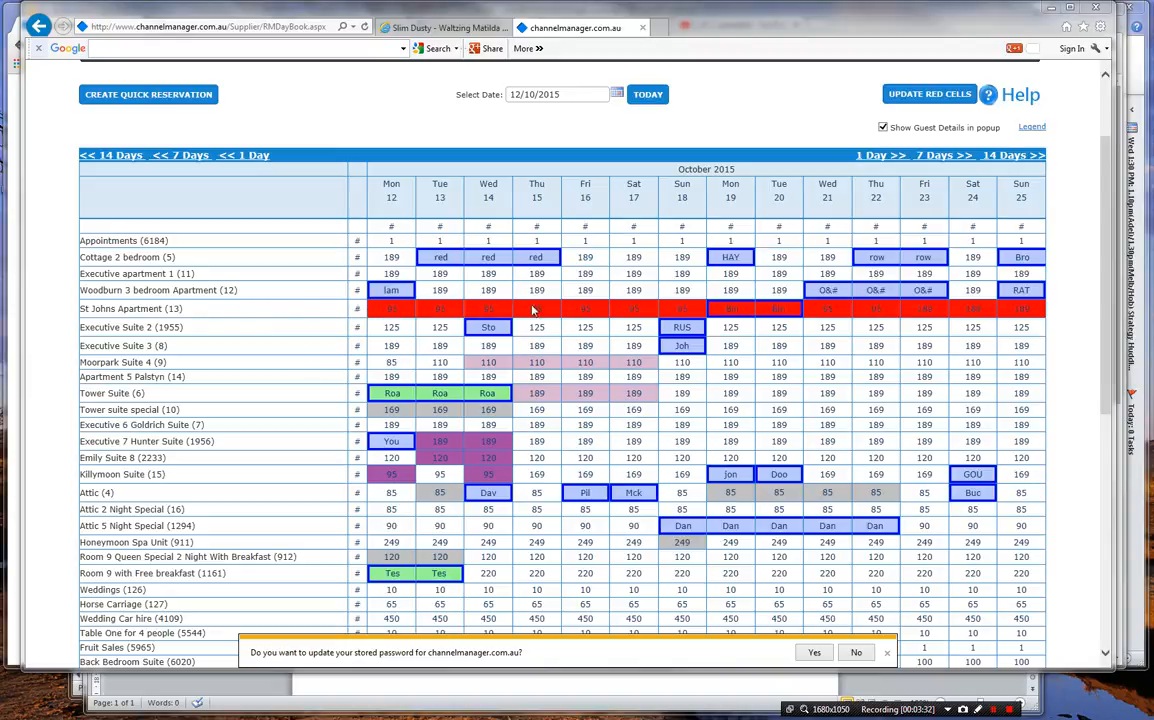
pyautogui.moveTo(800, 311)
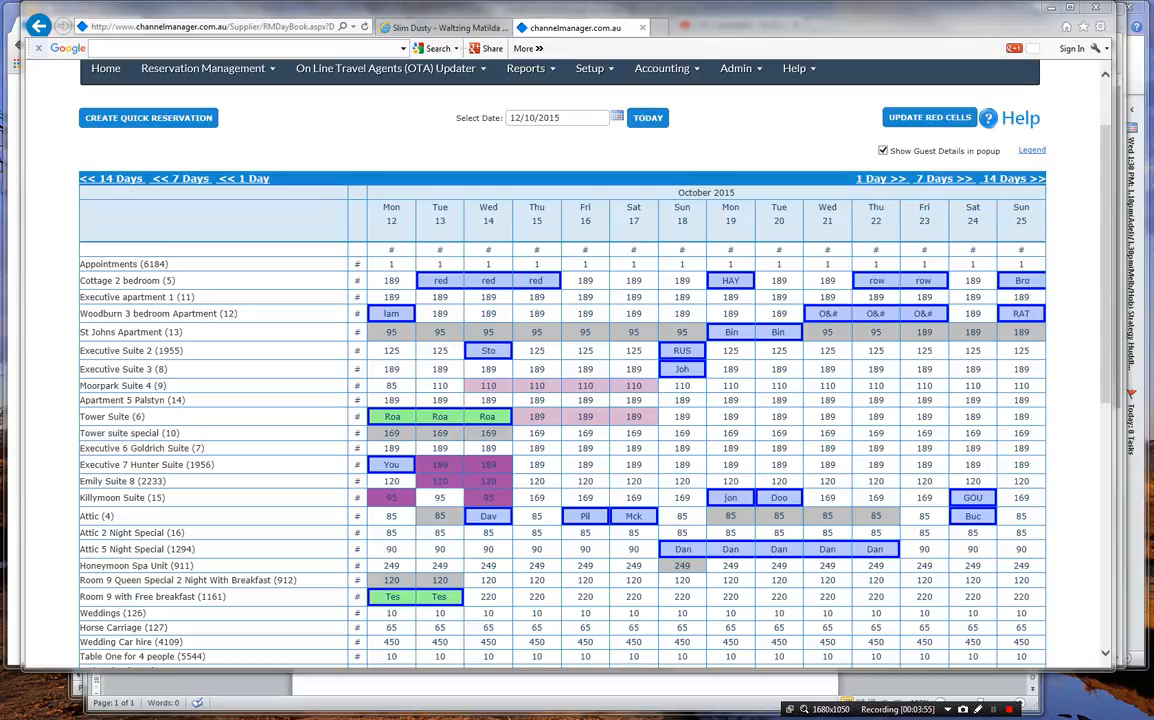
# Step: Return to the bulk update form in Chrome and set the end date to 13/10/2015
pyautogui.hotkey('alt', 'Tab')
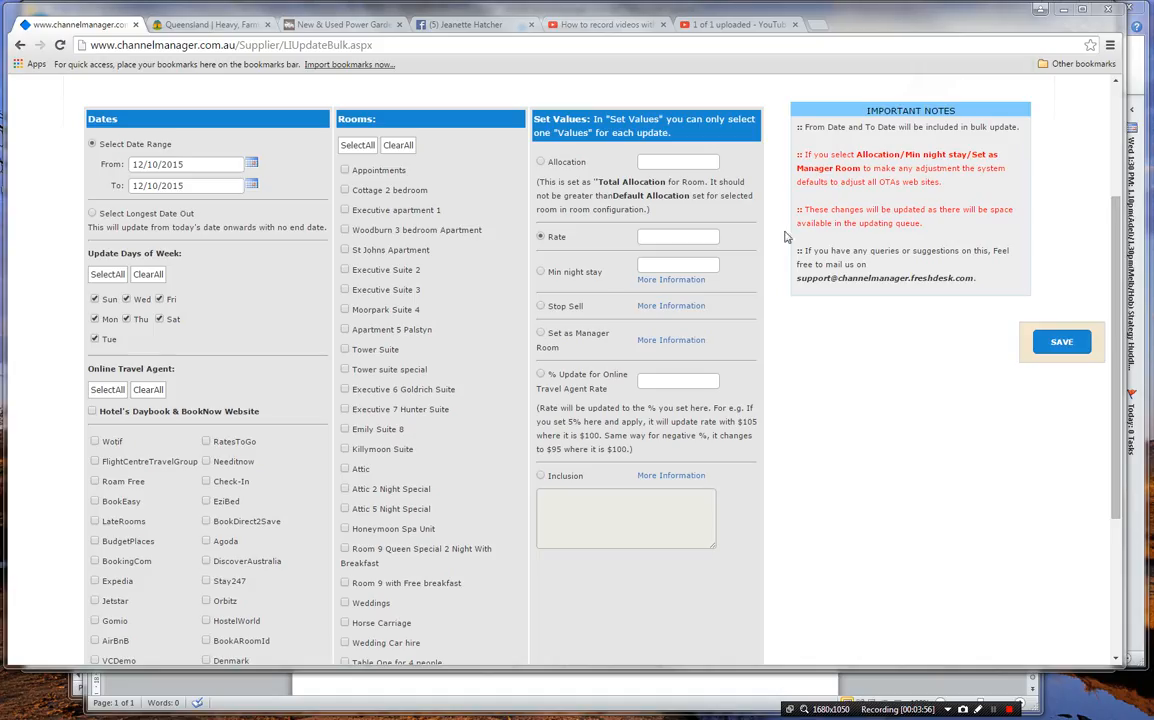
pyautogui.click(252, 187)
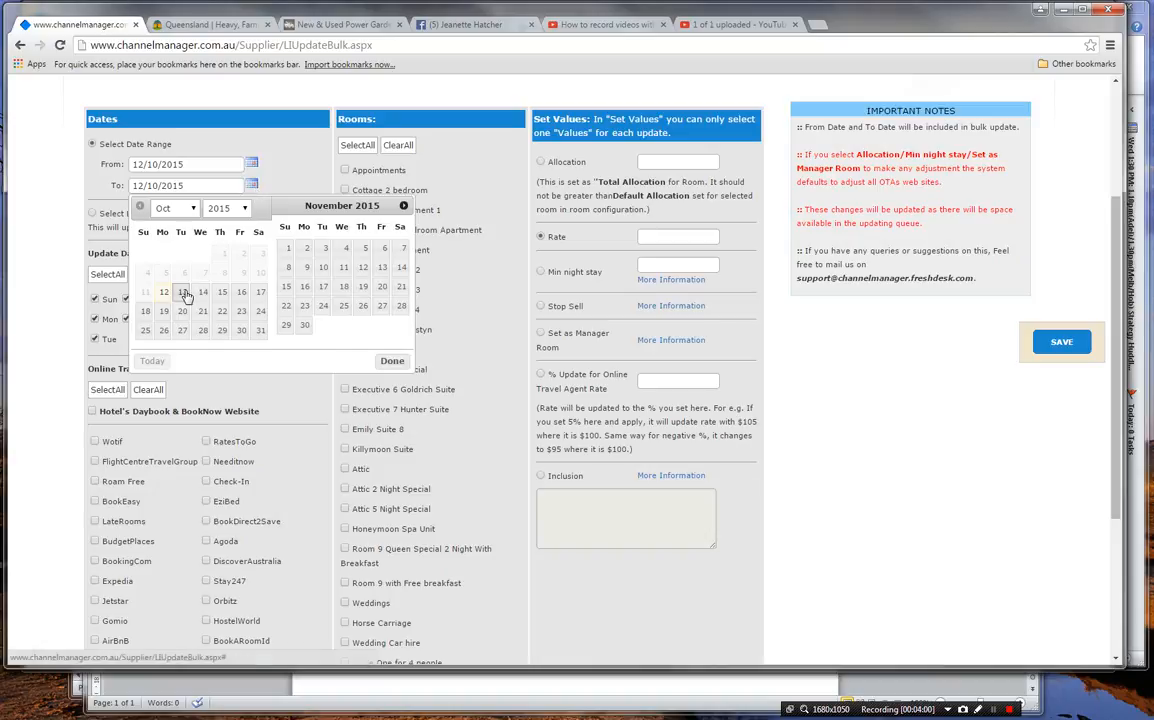
pyautogui.click(182, 291)
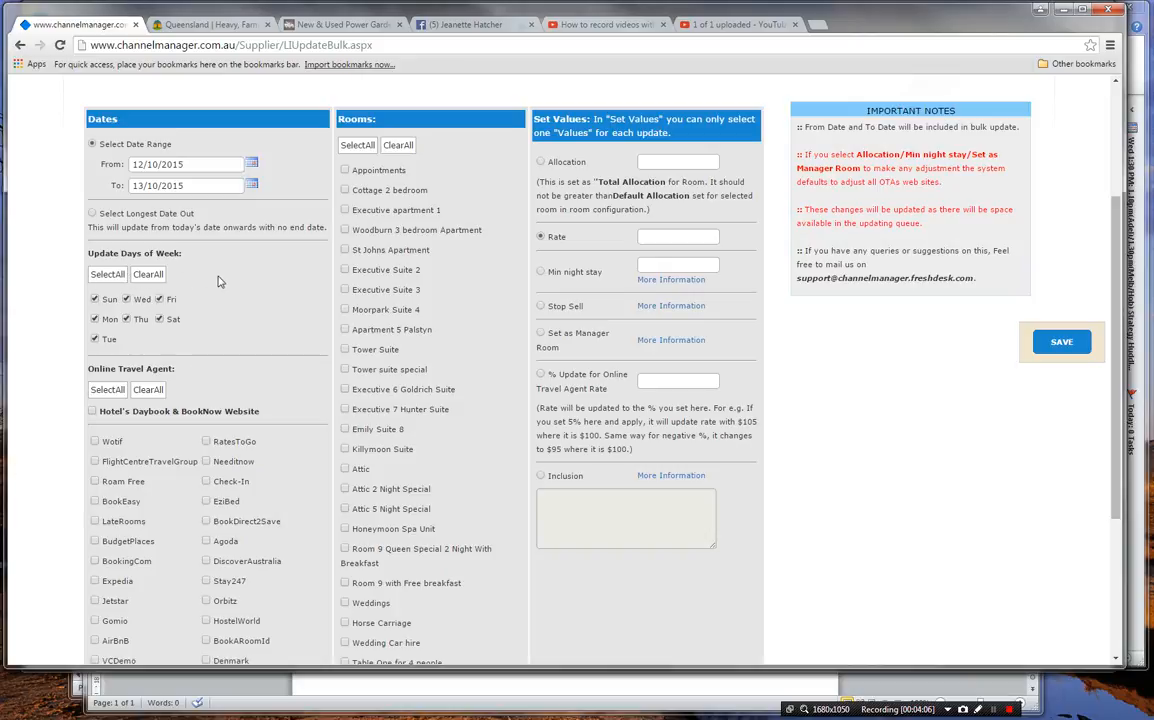
# Step: Select all online travel agents and the Cottage 2 bedroom room for the update
pyautogui.scroll(-1, 221, 282)
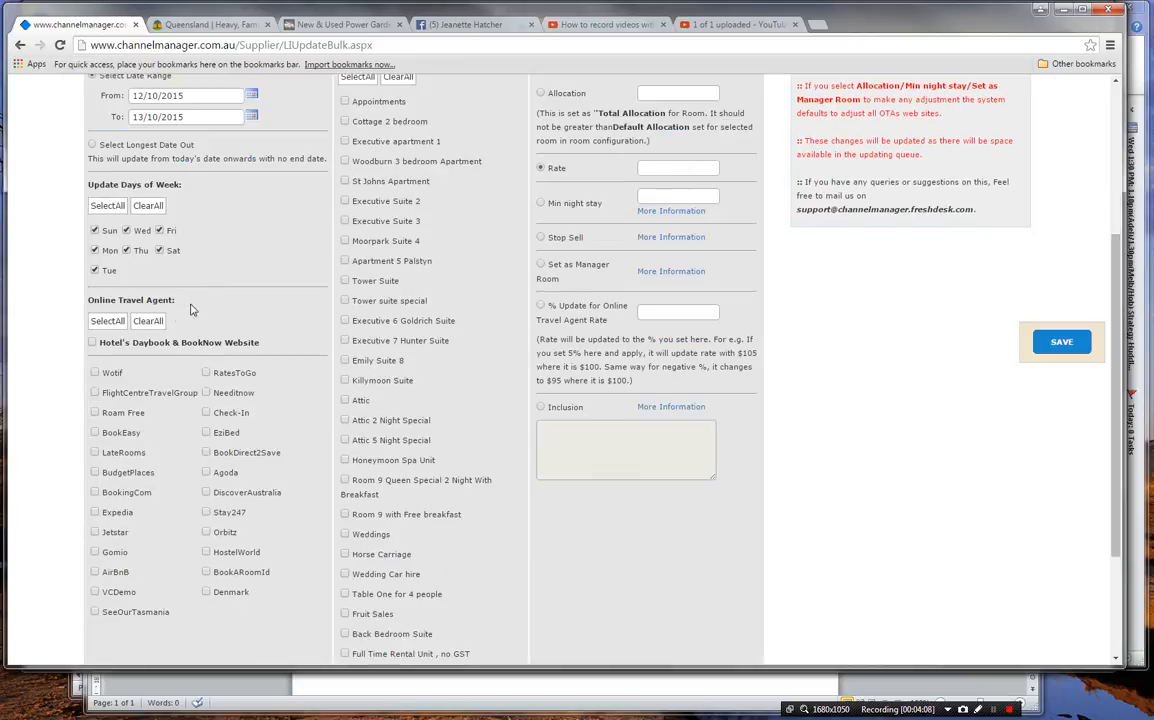
pyautogui.click(111, 321)
pyautogui.click(344, 122)
# Step: Set the rate to 195 for the selected room and save the bulk update
pyautogui.scroll(2, 465, 242)
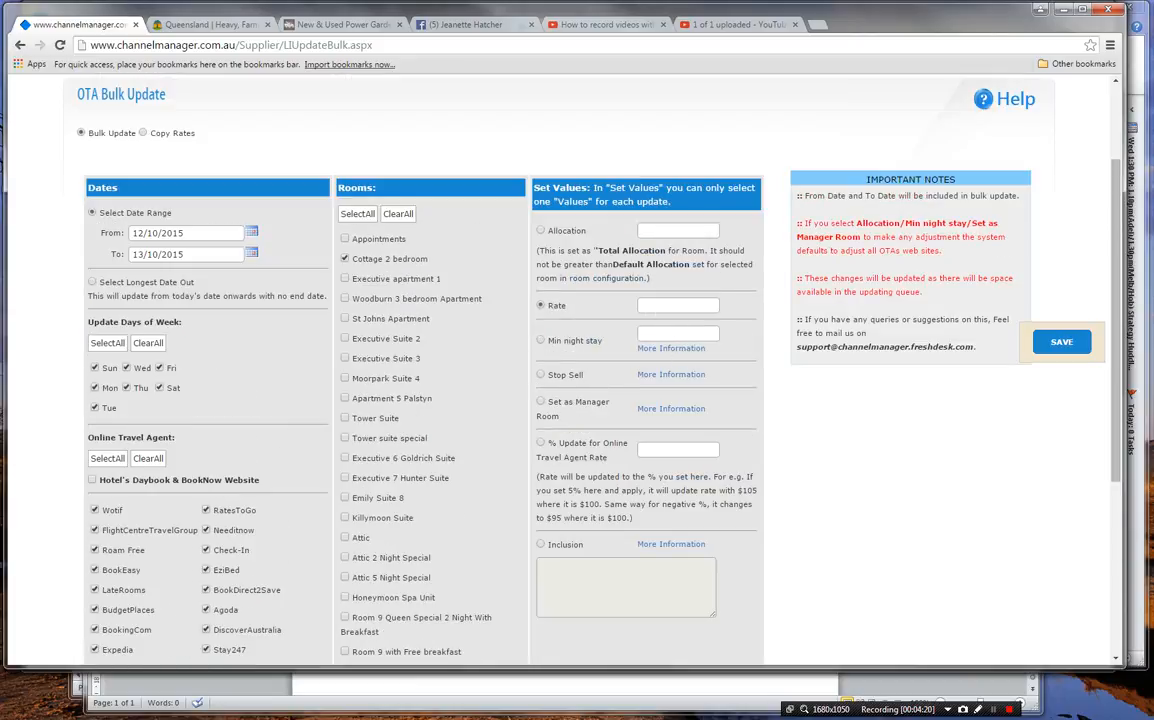
pyautogui.click(678, 306)
pyautogui.click(1052, 342)
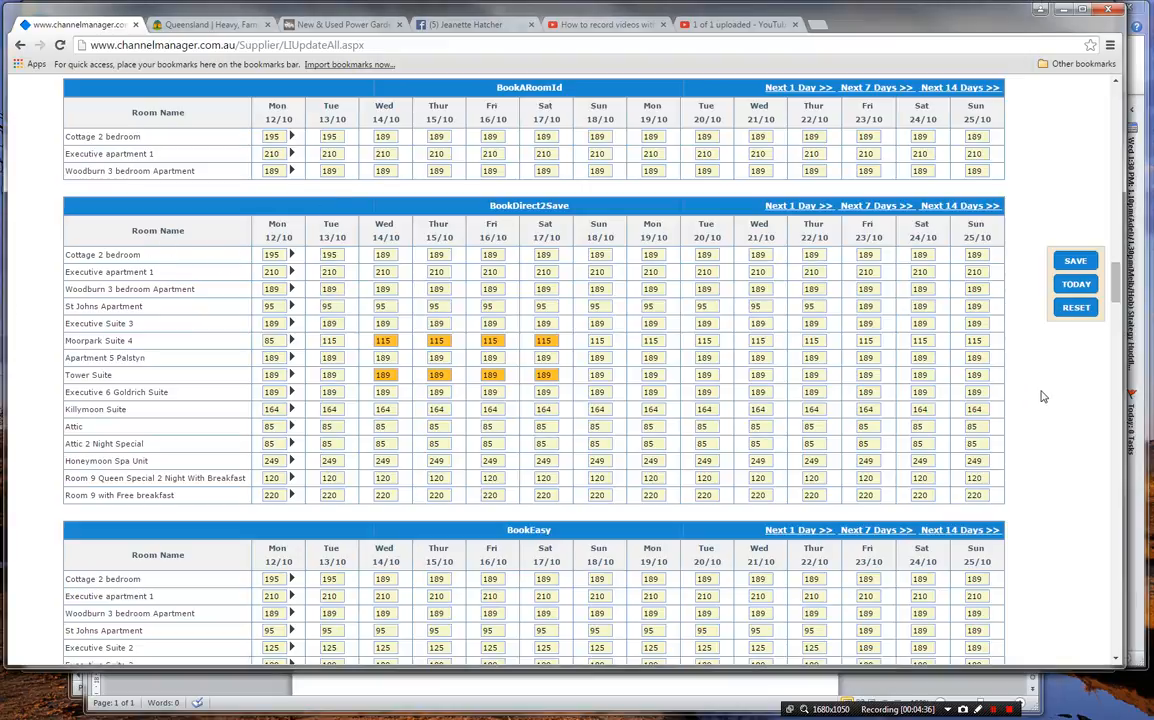
# Step: Check the Cottage 2 bedroom rates for 12/10 and 13/10 across the travel agent tables
pyautogui.scroll(-6, 1041, 396)
pyautogui.scroll(-2, 1041, 396)
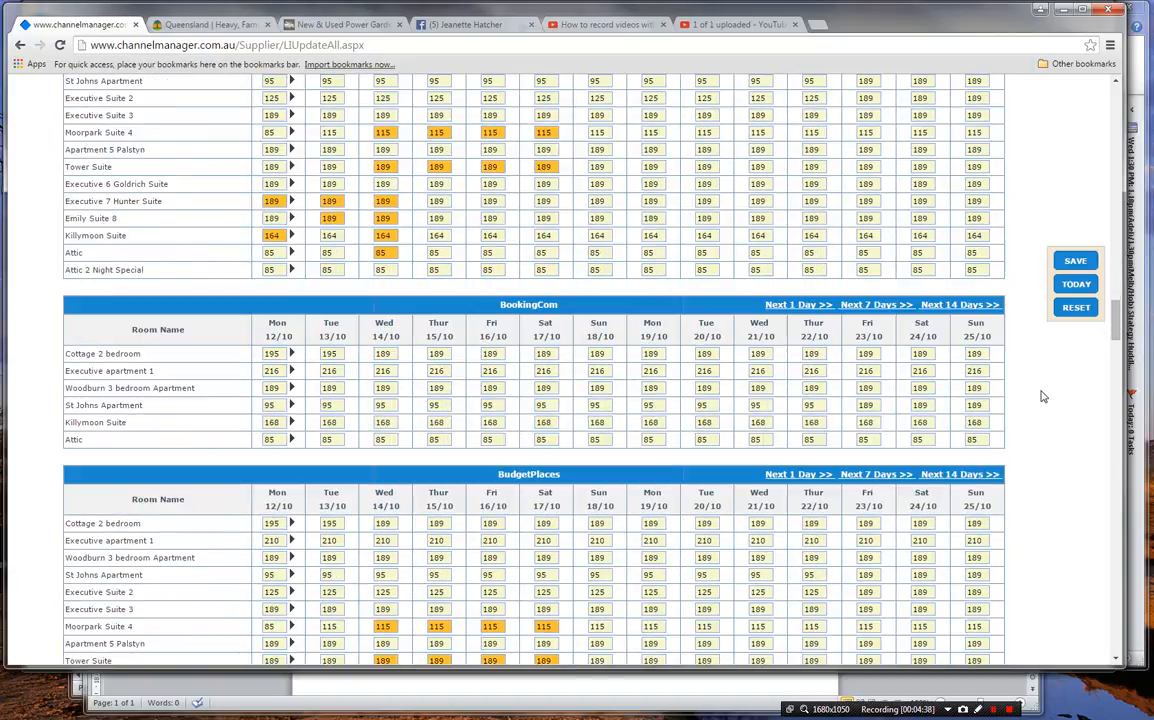
pyautogui.scroll(-1, 958, 407)
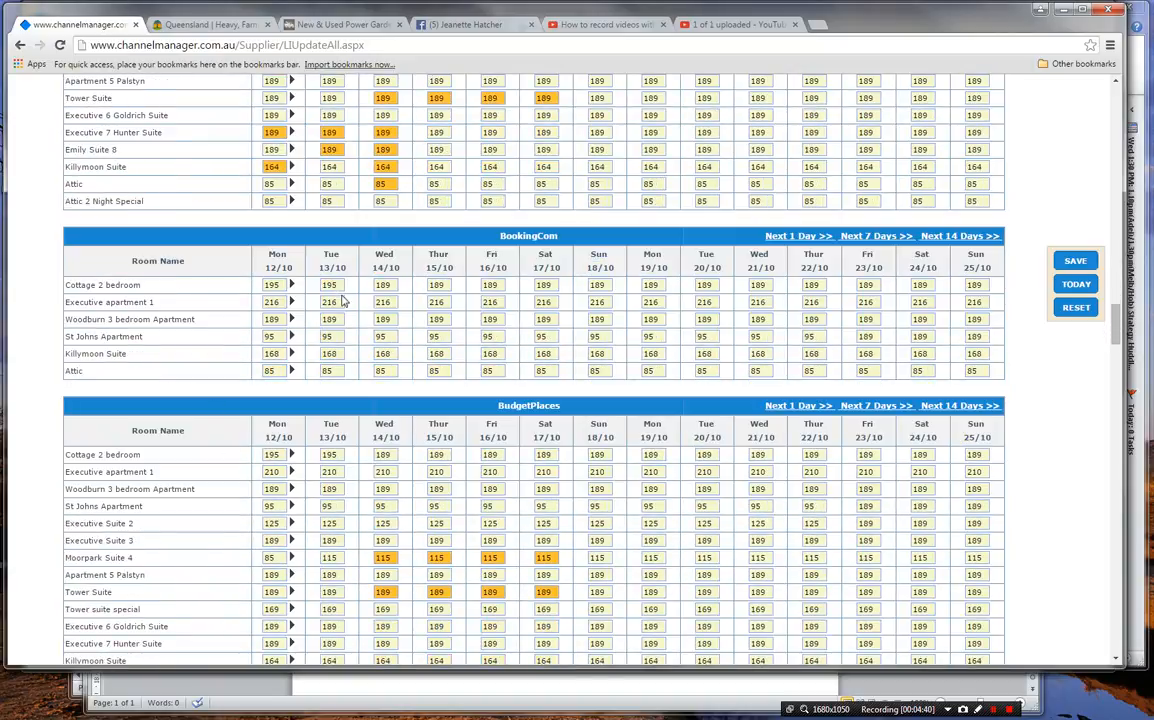
pyautogui.scroll(-2, 300, 400)
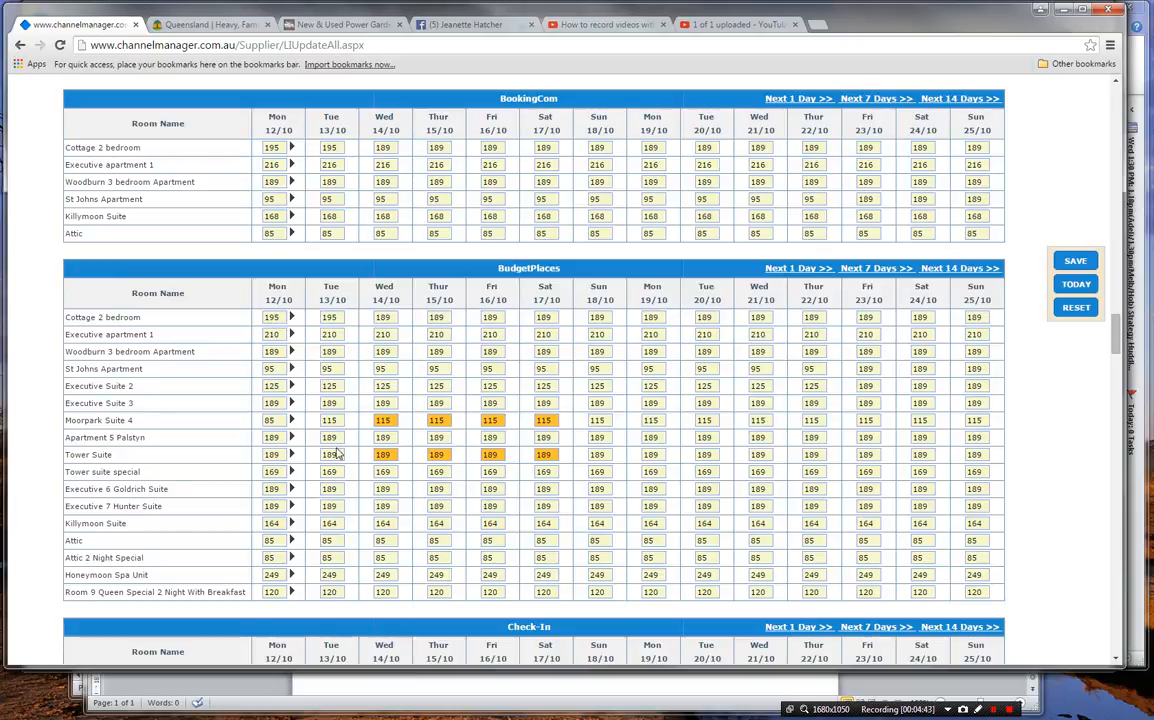
pyautogui.scroll(-4, 268, 328)
pyautogui.scroll(-9, 317, 440)
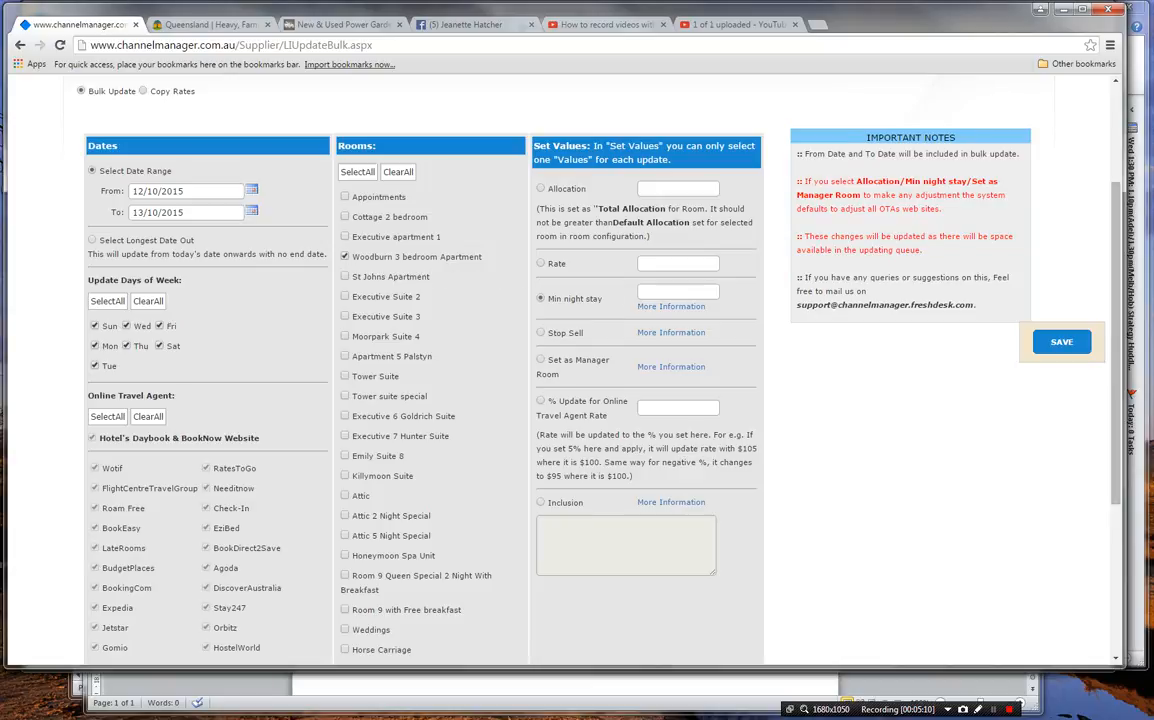
# Step: Set the minimum night stay to 2 for Woodburn 3 bedroom Apartment and save the bulk update
pyautogui.click(667, 291)
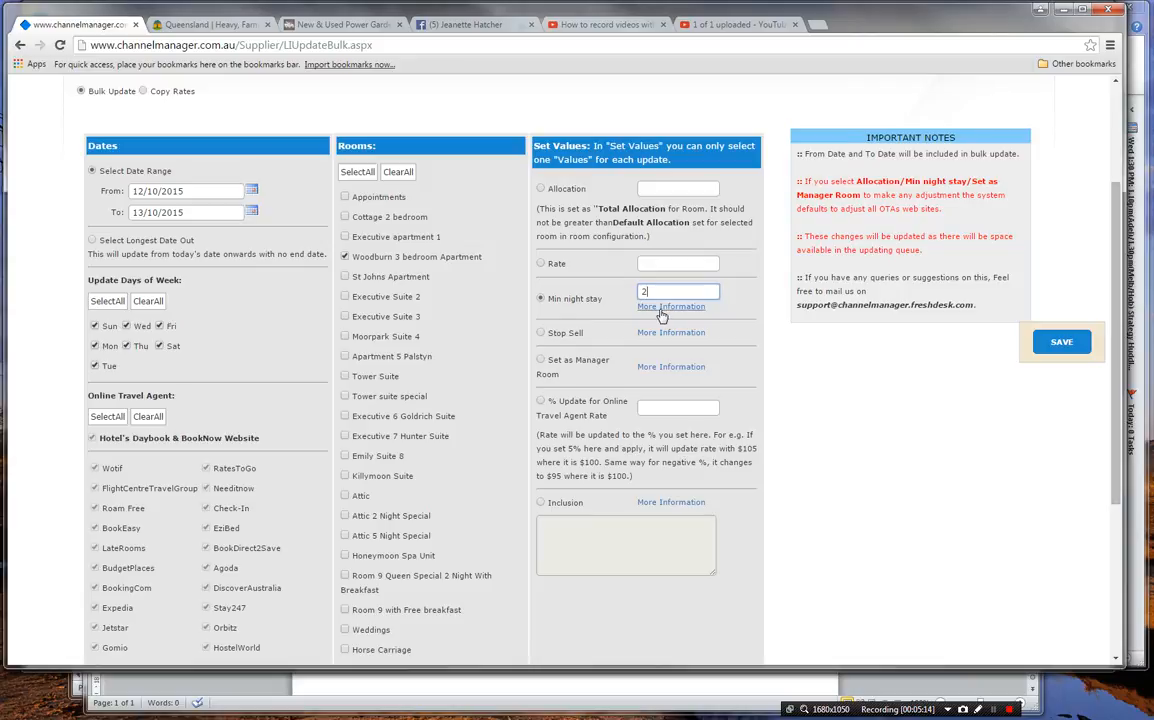
pyautogui.click(1060, 342)
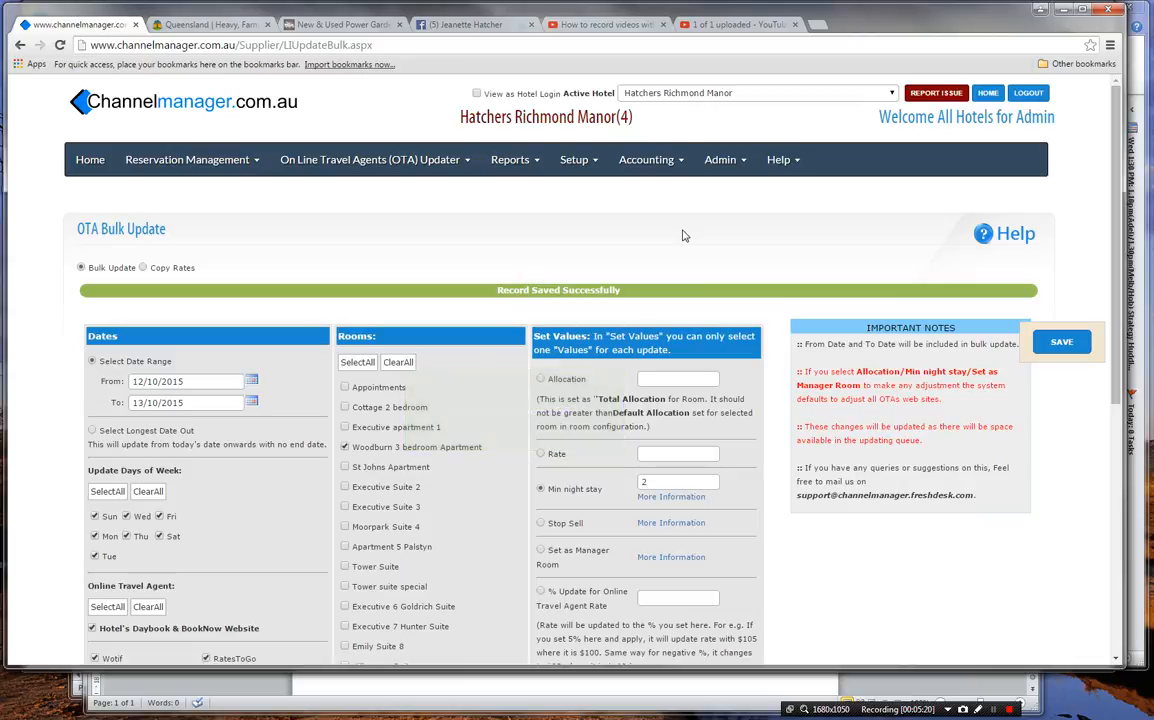
pyautogui.scroll(-1, 684, 235)
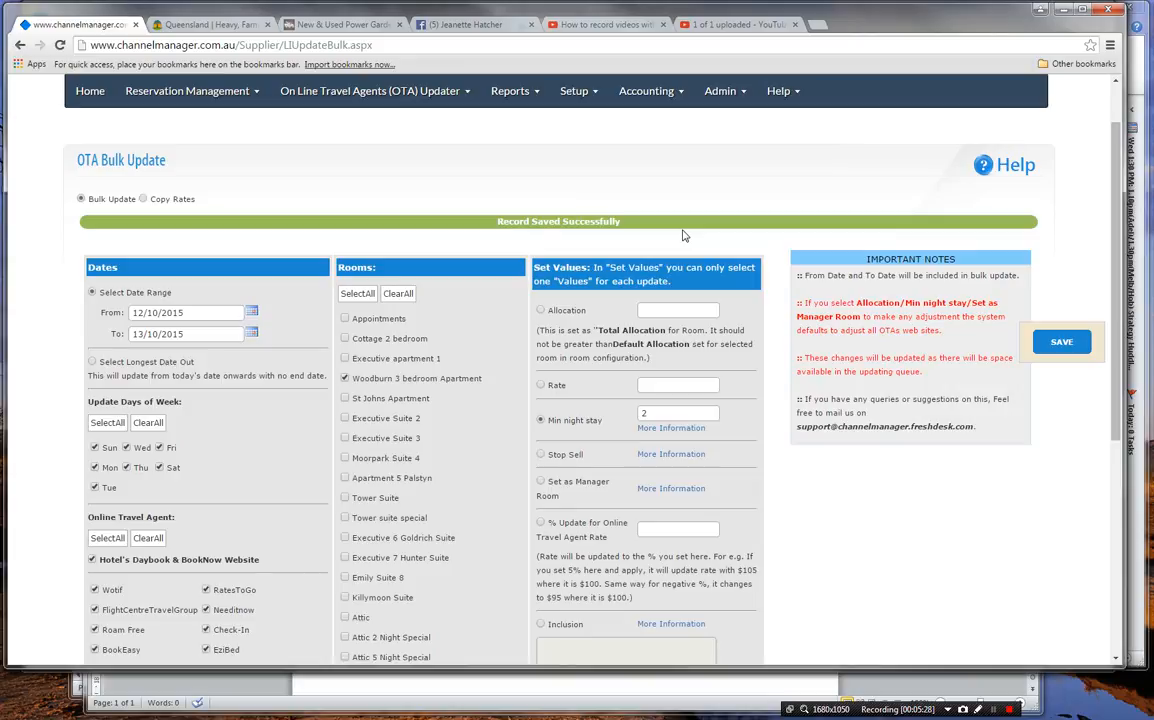
# Step: Apply Stop Sell to Woodburn 3 bedroom Apartment for 12/10/2015 to 13/10/2015, view the option's explanation and save the bulk update
pyautogui.click(644, 414)
pyautogui.write('2')
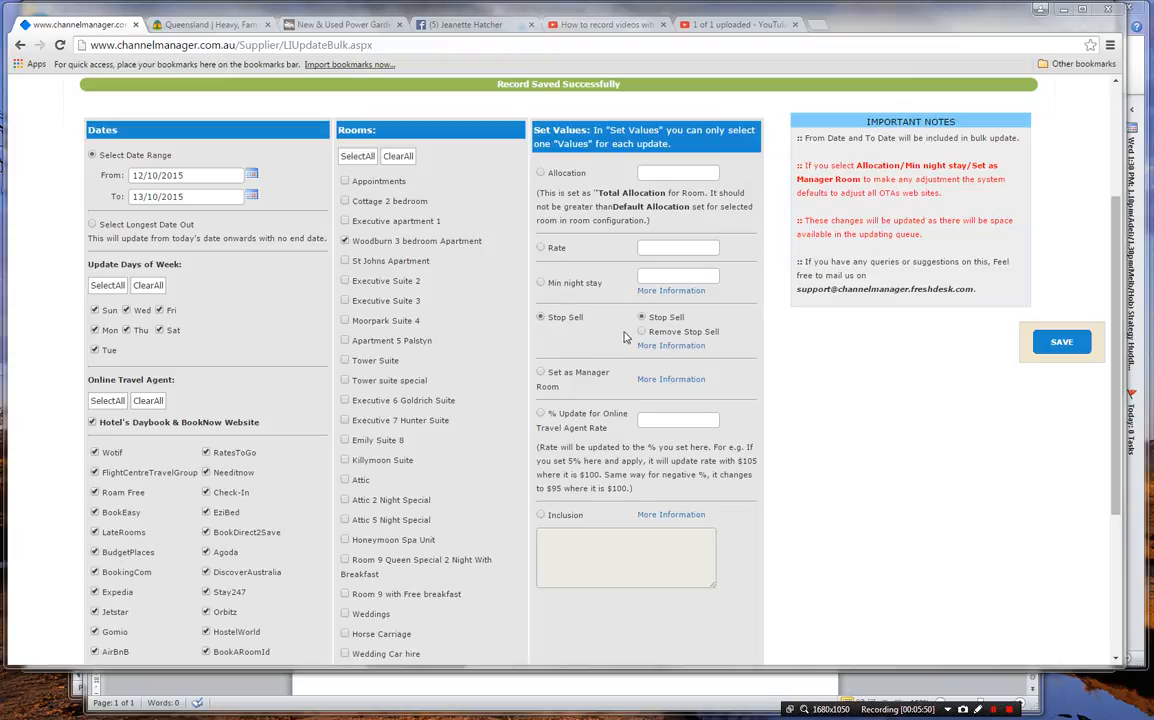
pyautogui.click(664, 347)
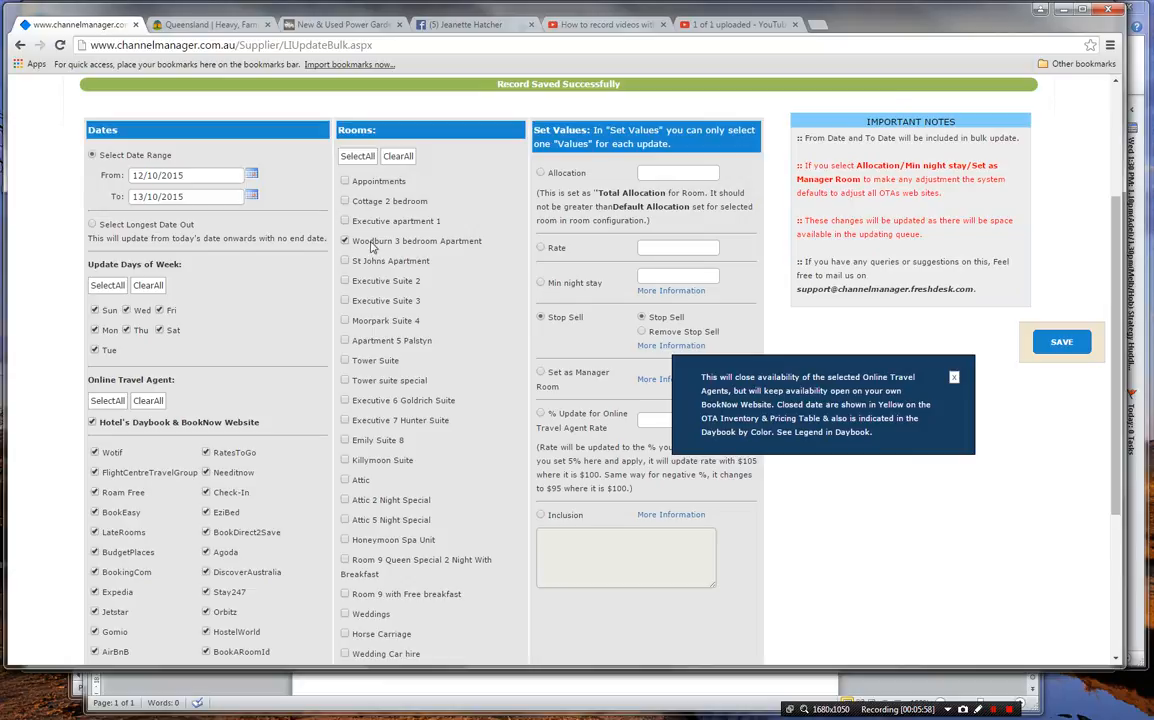
pyautogui.click(1059, 343)
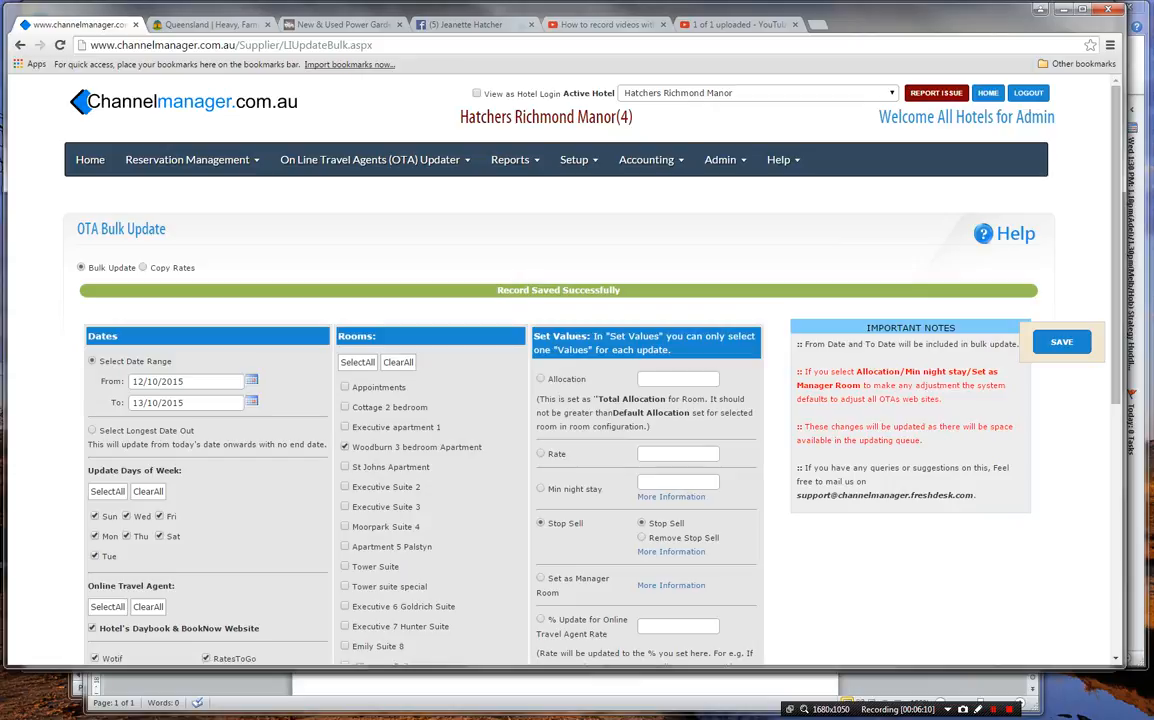
# Step: Check the daybook colours against the legend and remove the all-OTA stop sell from Woodburn 3 bedroom Apartment on 13 October
pyautogui.hotkey('alt', 'Tab')
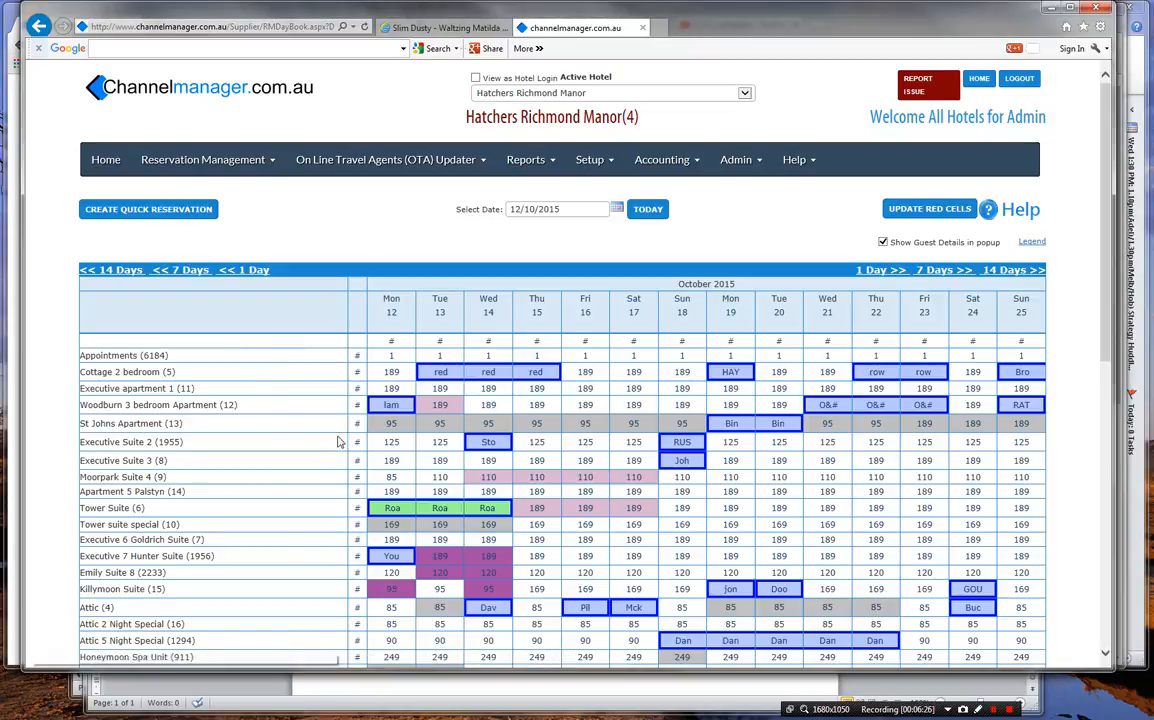
pyautogui.moveTo(422, 414)
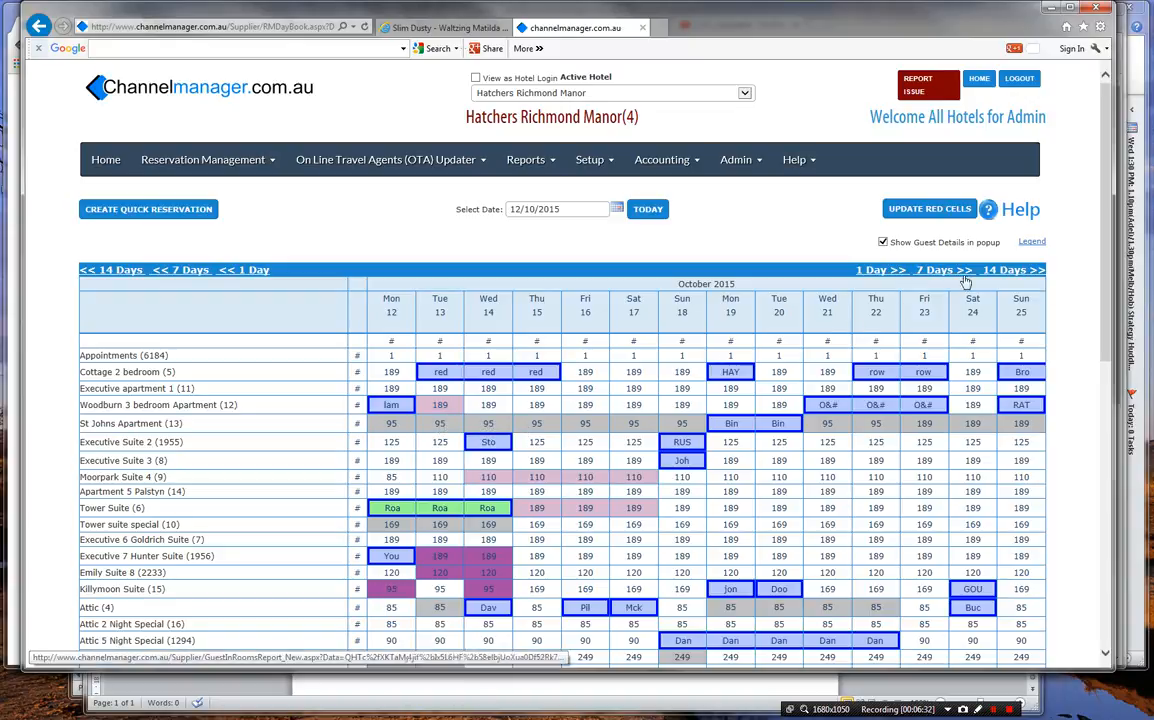
pyautogui.moveTo(1031, 241)
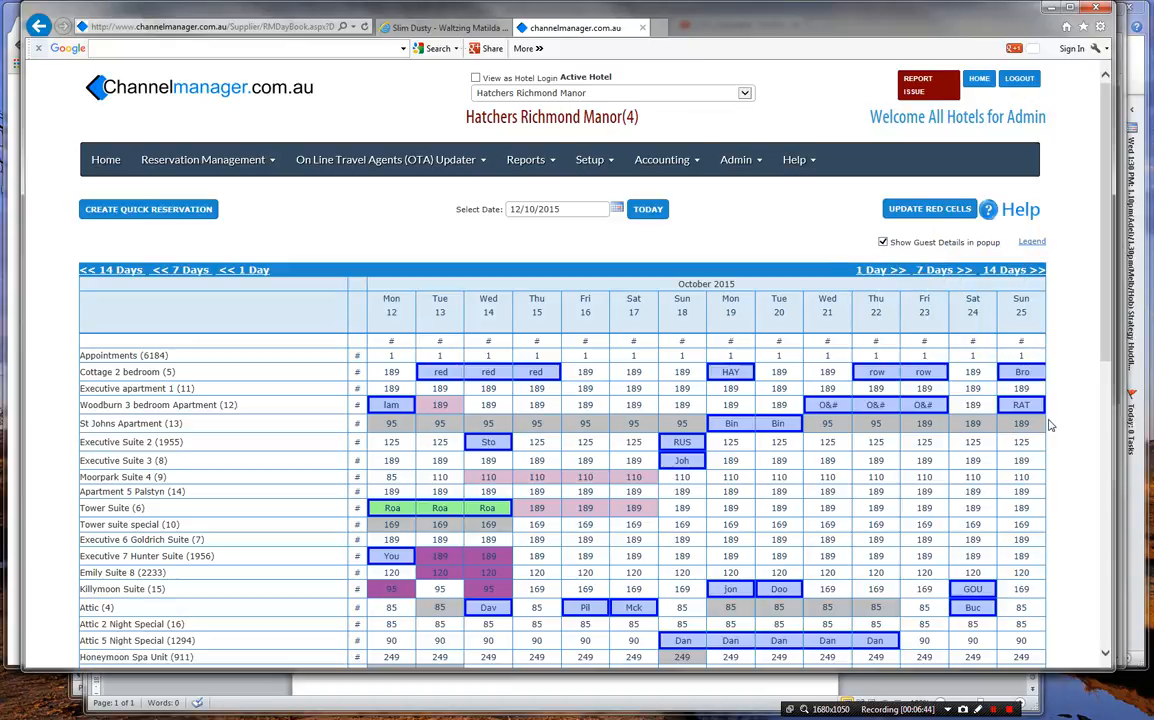
pyautogui.click(441, 410)
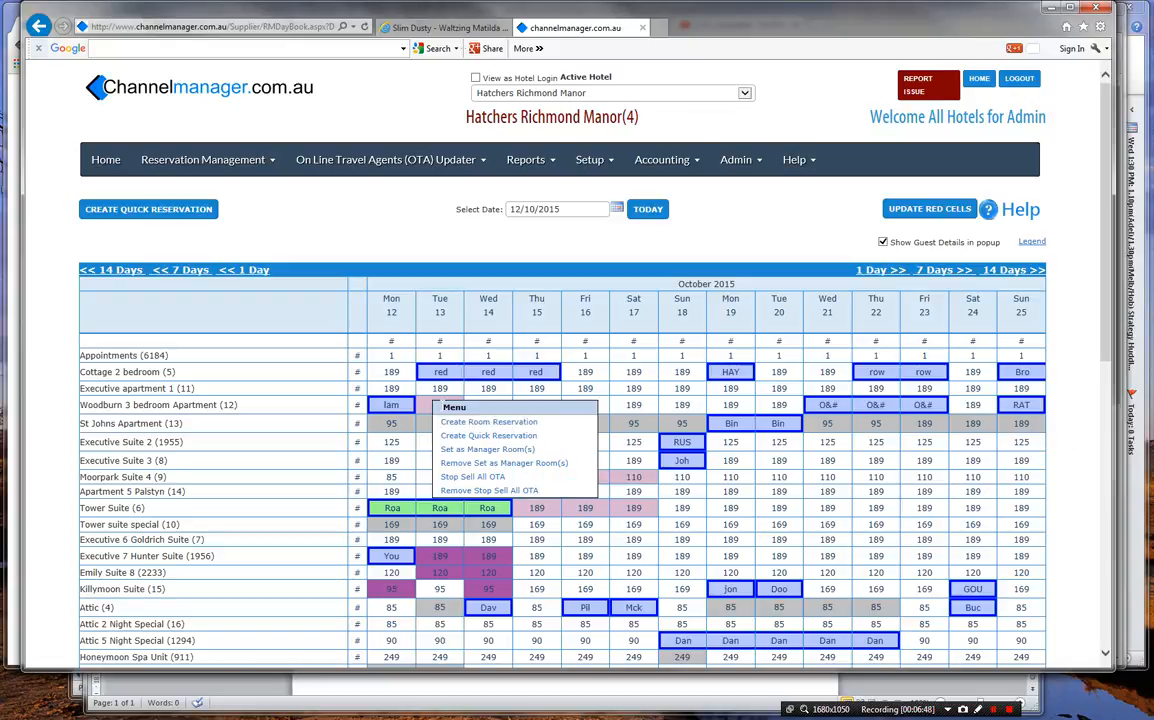
pyautogui.click(462, 466)
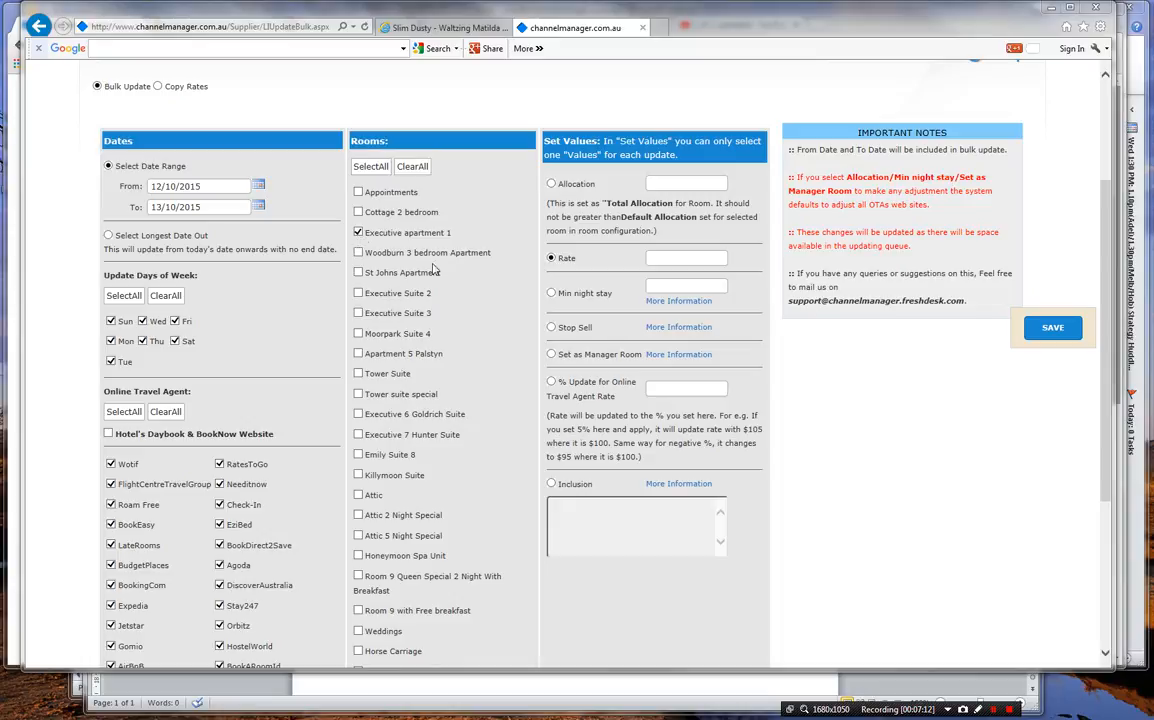
# Step: Apply Stop Sell to Executive apartment 1 for 12/10/2015 to 13/10/2015, save the bulk update and check the dates in the daybook
pyautogui.click(551, 328)
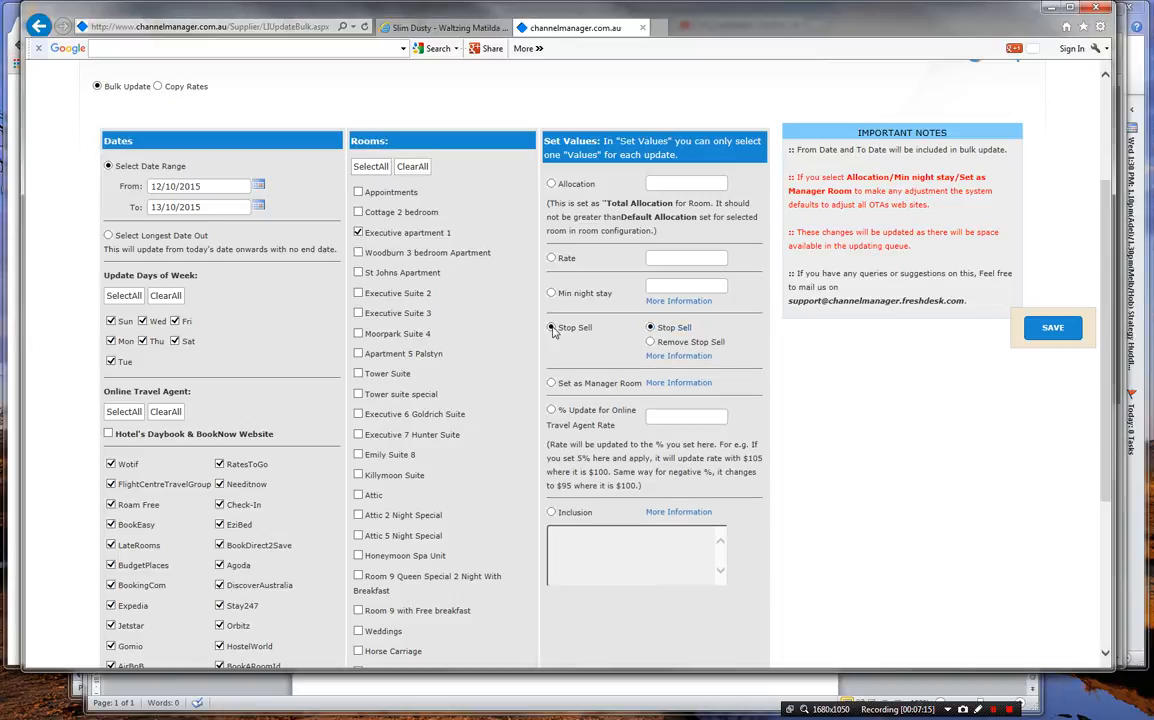
pyautogui.click(684, 357)
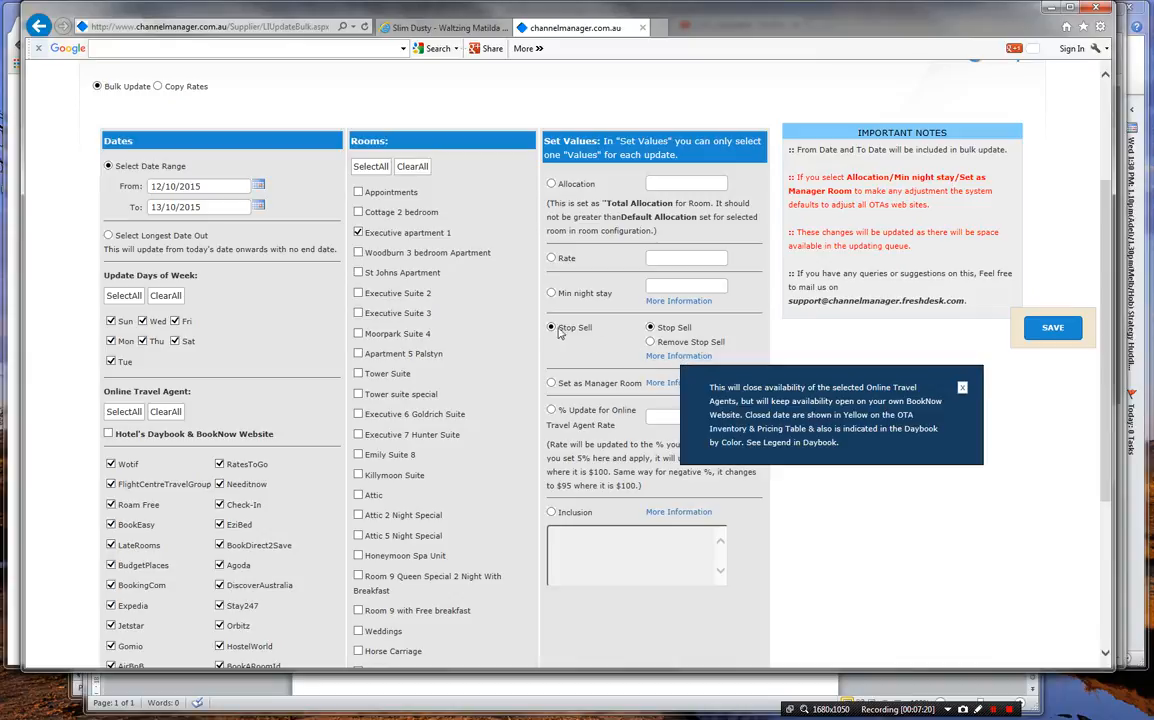
pyautogui.click(1050, 330)
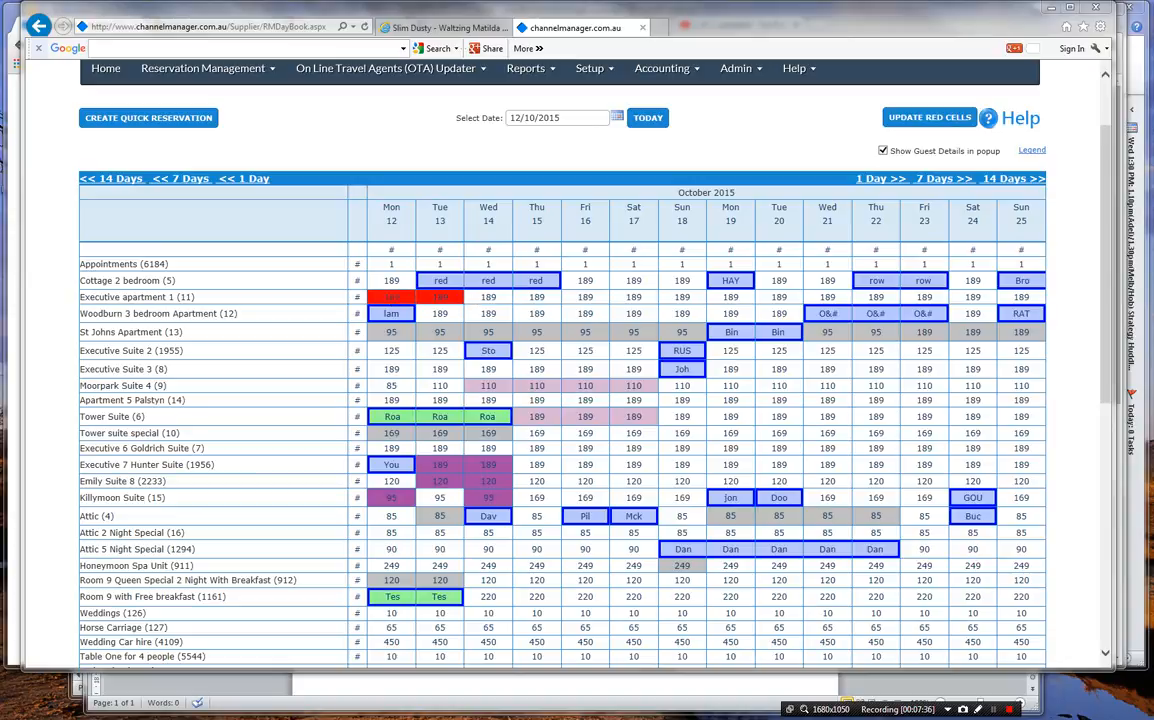
pyautogui.hotkey('alt', 'Tab')
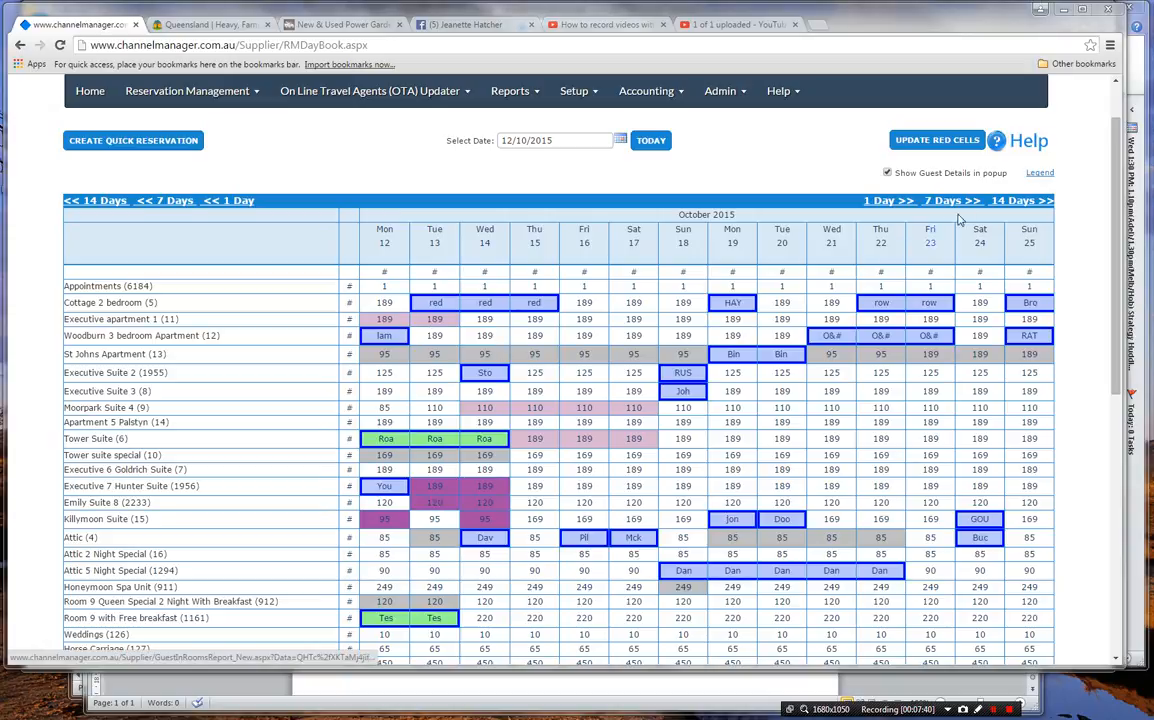
pyautogui.moveTo(1038, 174)
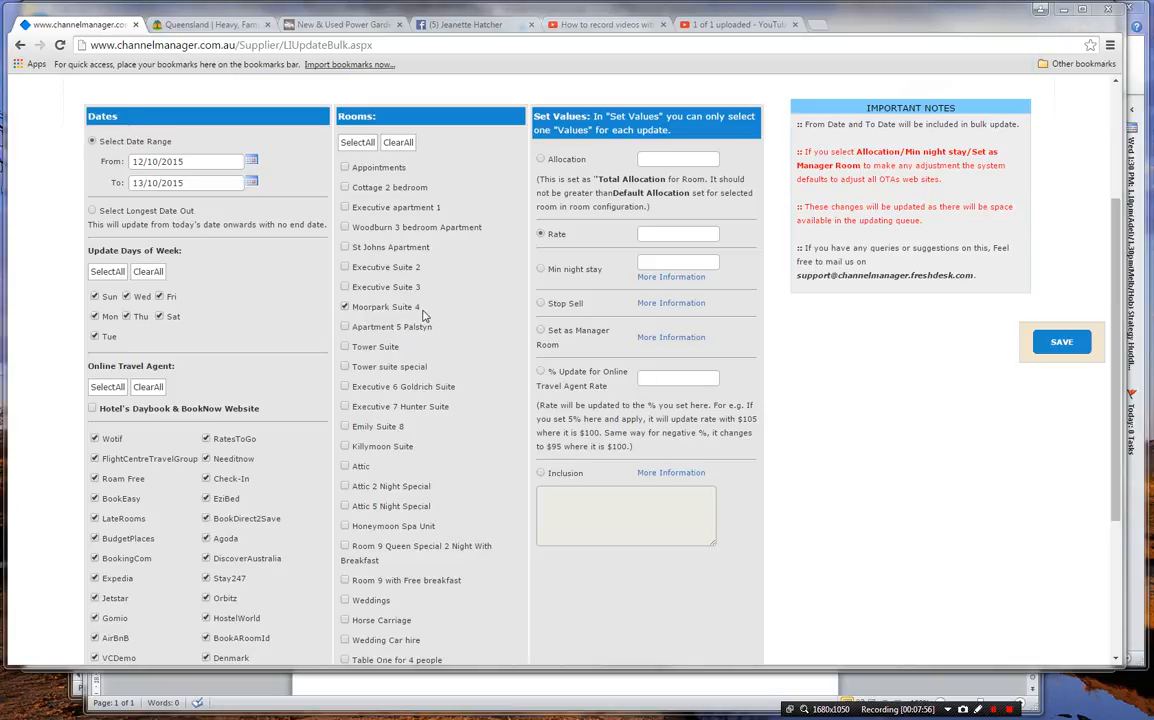
# Step: Set Moorpark Suite 4 as a manager room for 12/10/2015 to 13/10/2015, view the option's explanation and save the bulk update
pyautogui.click(541, 334)
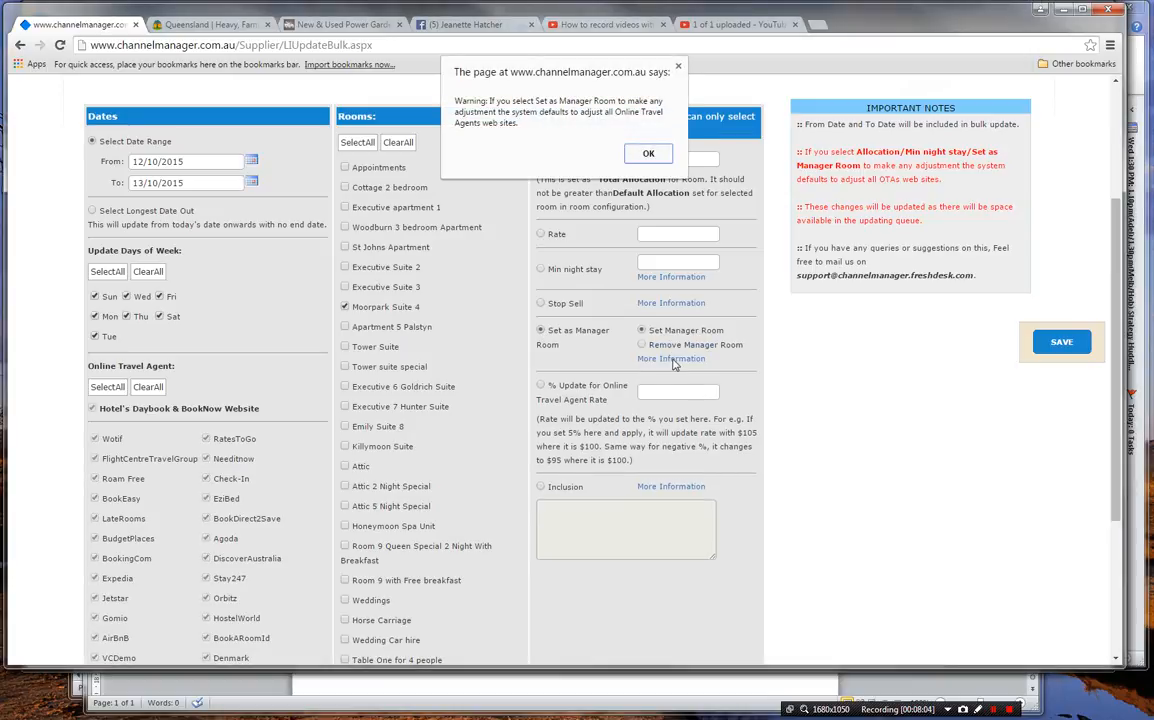
pyautogui.click(648, 153)
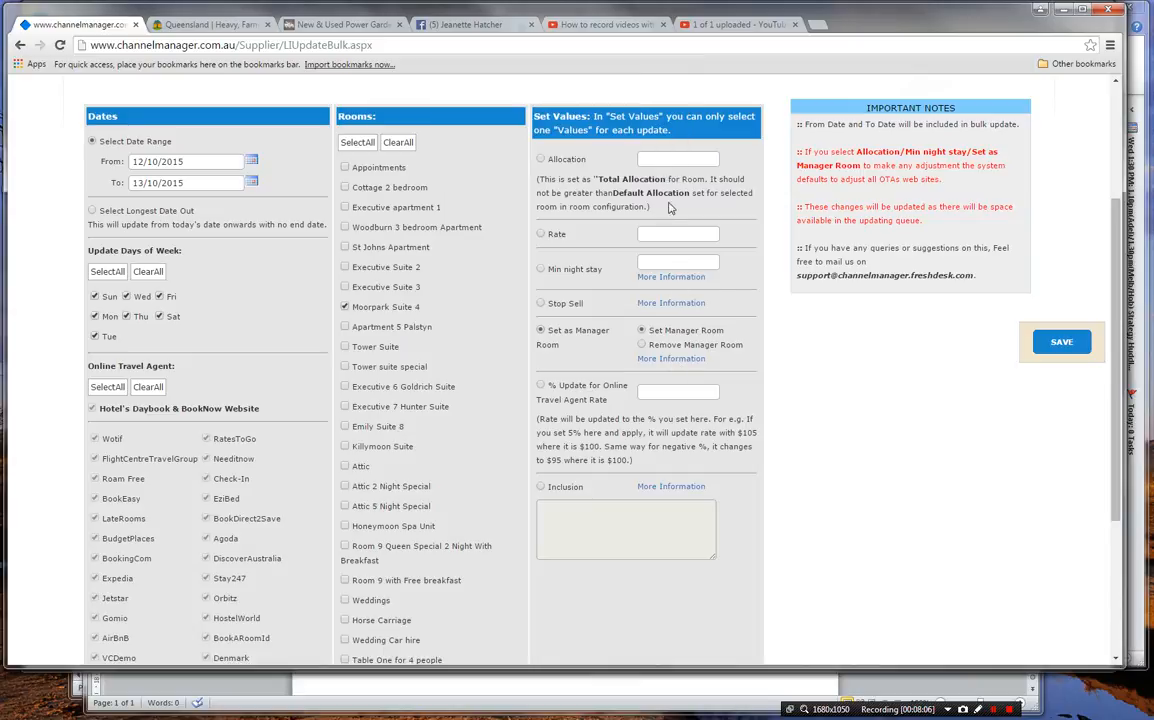
pyautogui.click(673, 359)
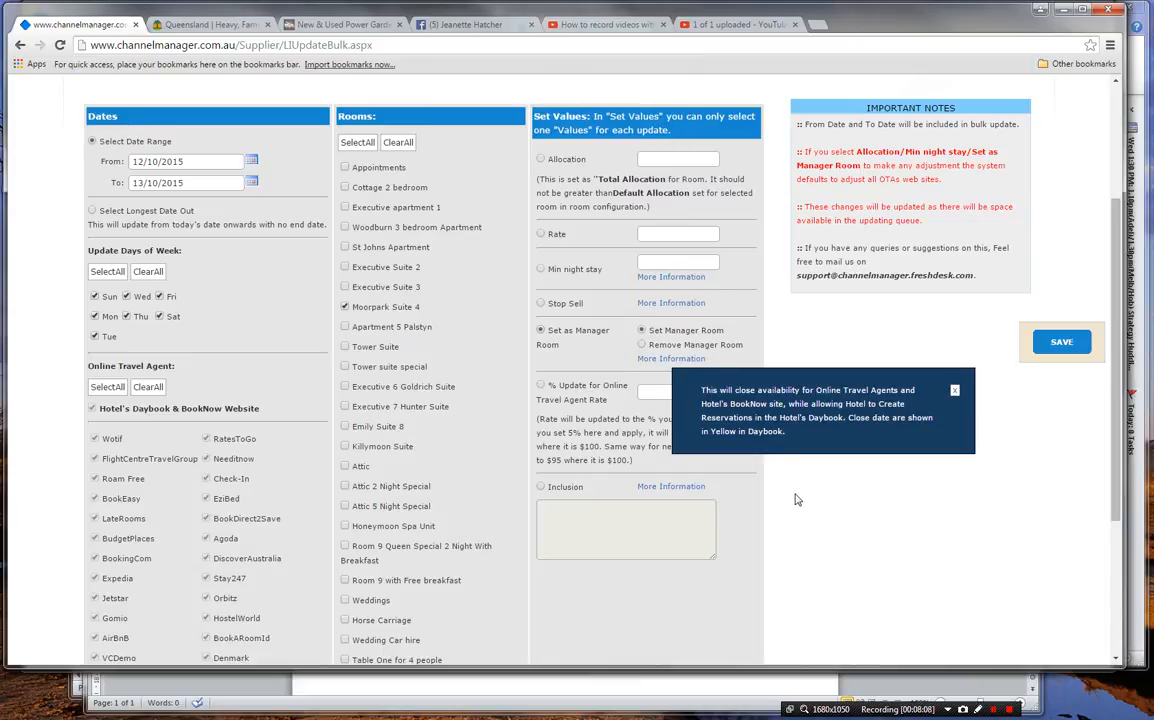
pyautogui.click(1060, 343)
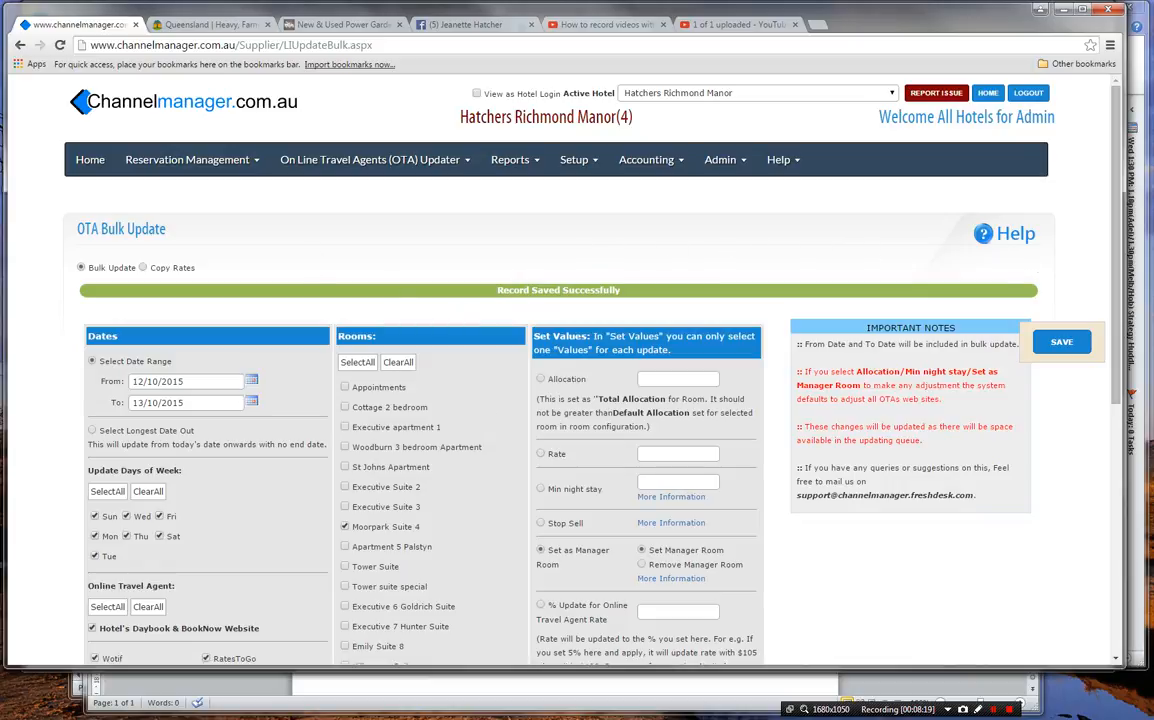
# Step: Check the manager room marking of Moorpark Suite 4 on 12 and 13 October in the daybook
pyautogui.hotkey('alt', 'Tab')
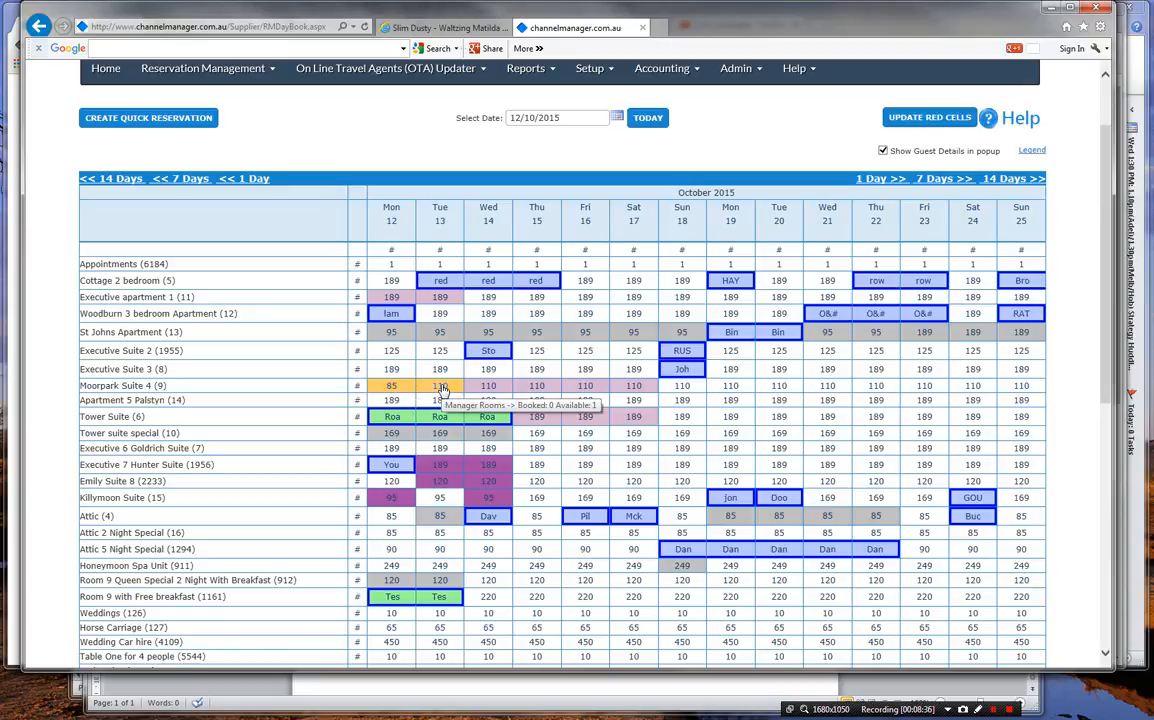
pyautogui.click(392, 388)
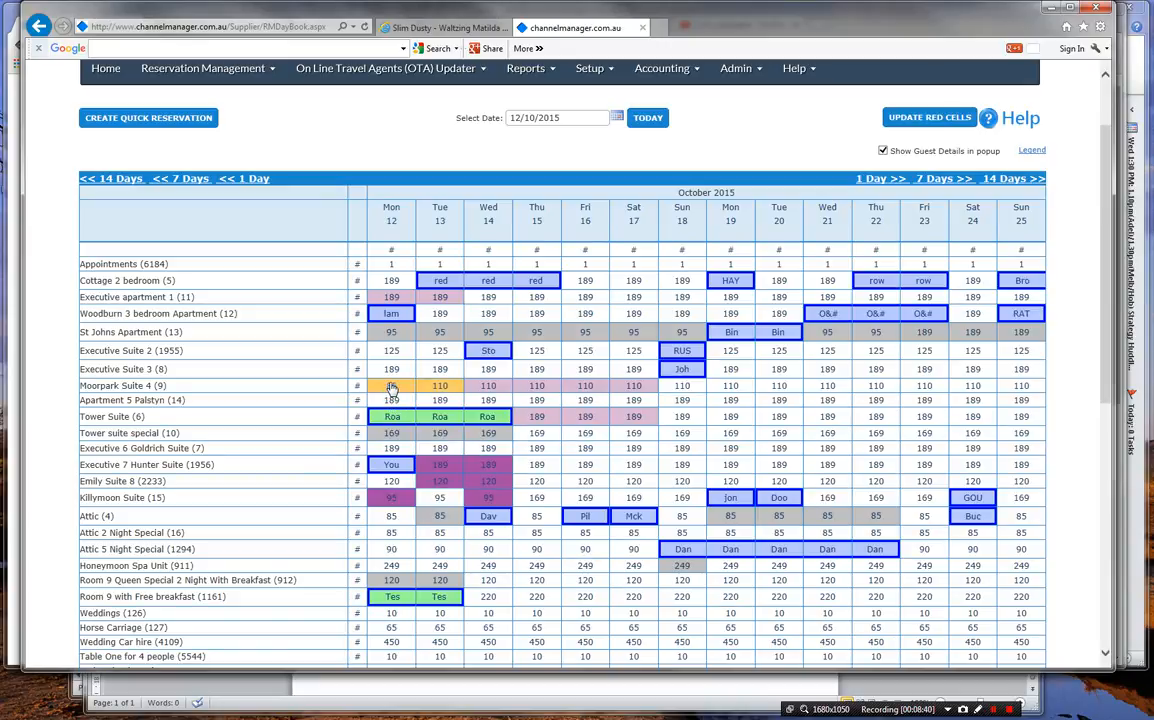
pyautogui.click(392, 388)
# Step: Set the percentage update for the online travel agent rate of Moorpark Suite 4 to 10 and save the bulk update
pyautogui.hotkey('alt', 'Tab')
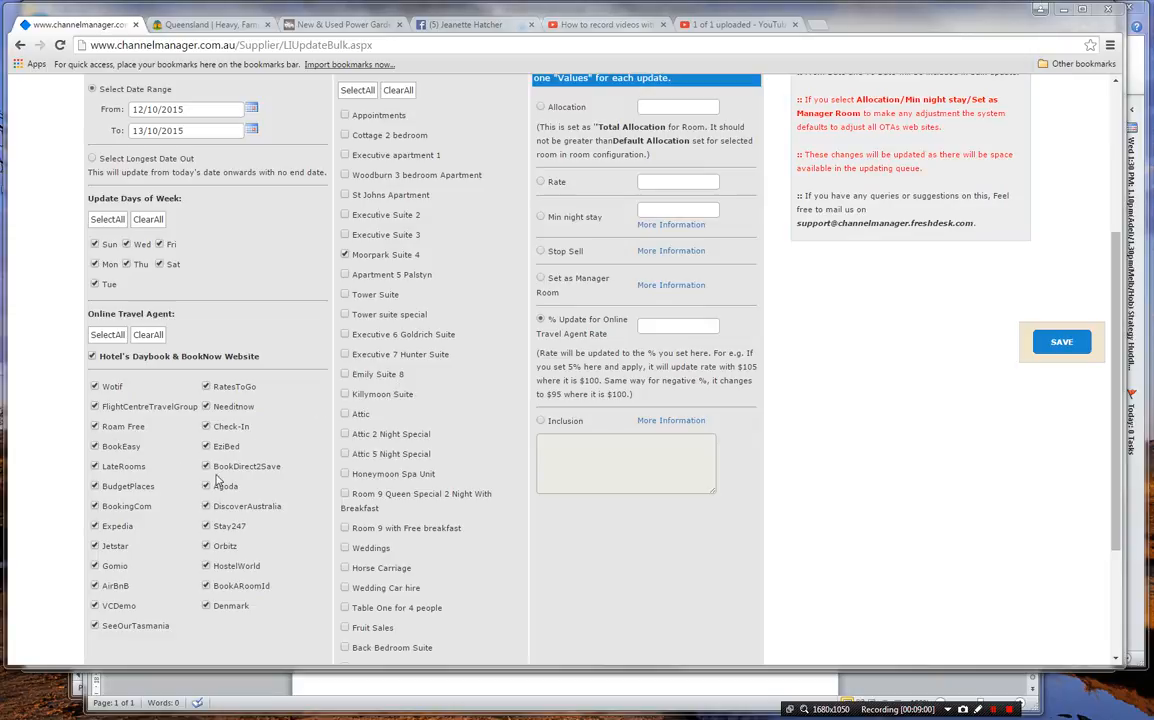
pyautogui.click(678, 326)
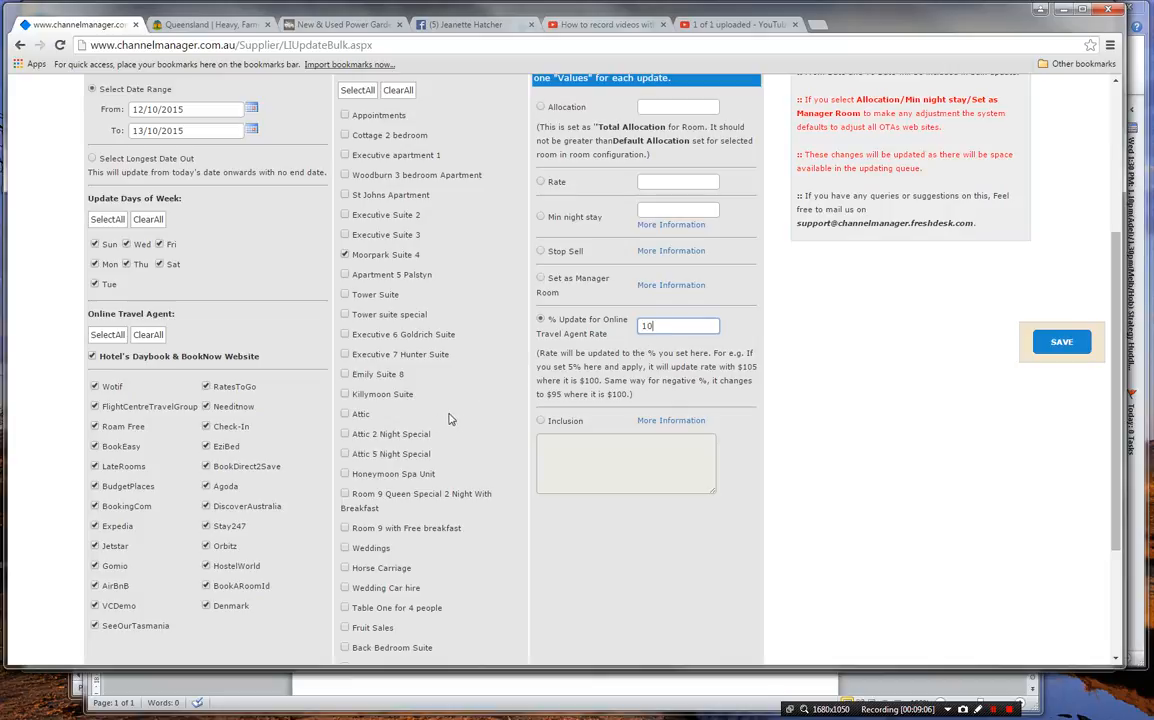
pyautogui.click(345, 255)
pyautogui.click(1061, 342)
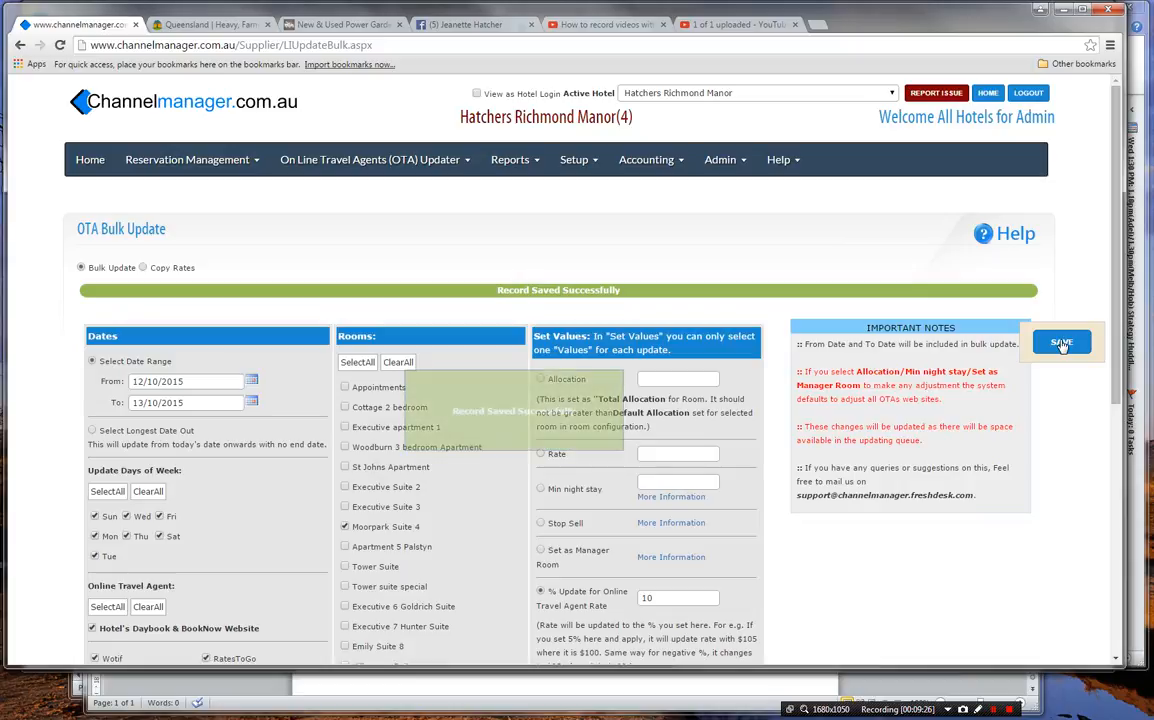
# Step: Choose Inclusion as the value to update for Moorpark Suite 4
pyautogui.scroll(-1, 1074, 427)
pyautogui.scroll(-1, 1074, 427)
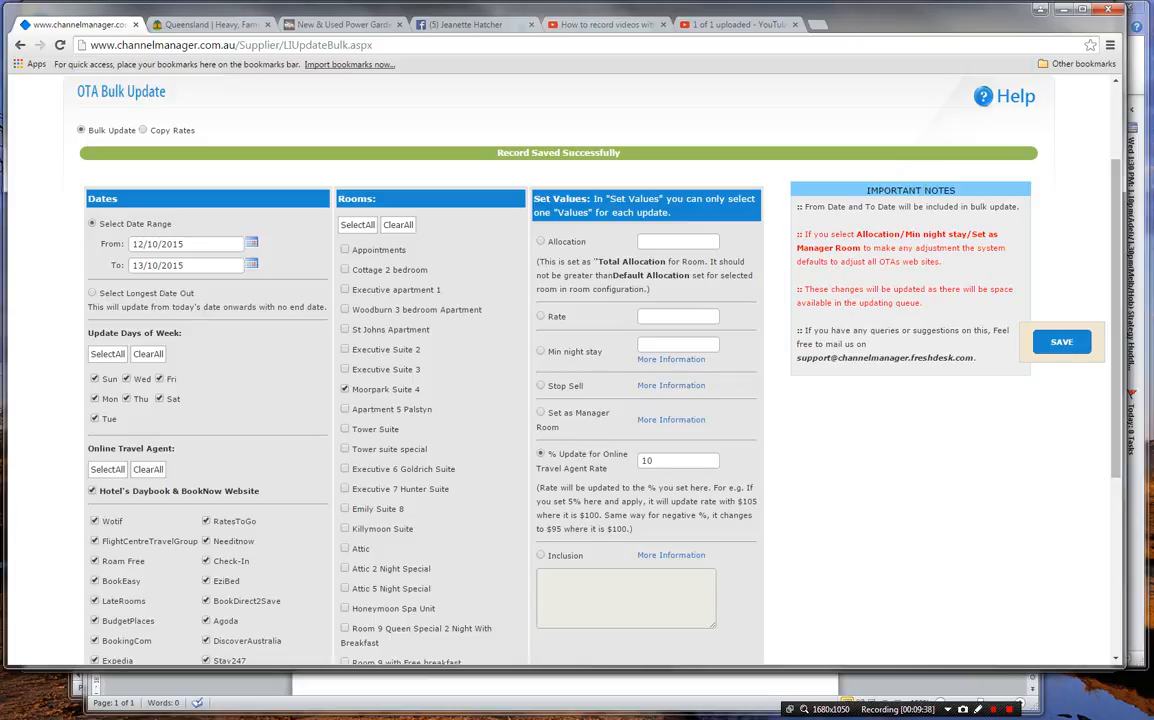
pyautogui.scroll(-1, 990, 393)
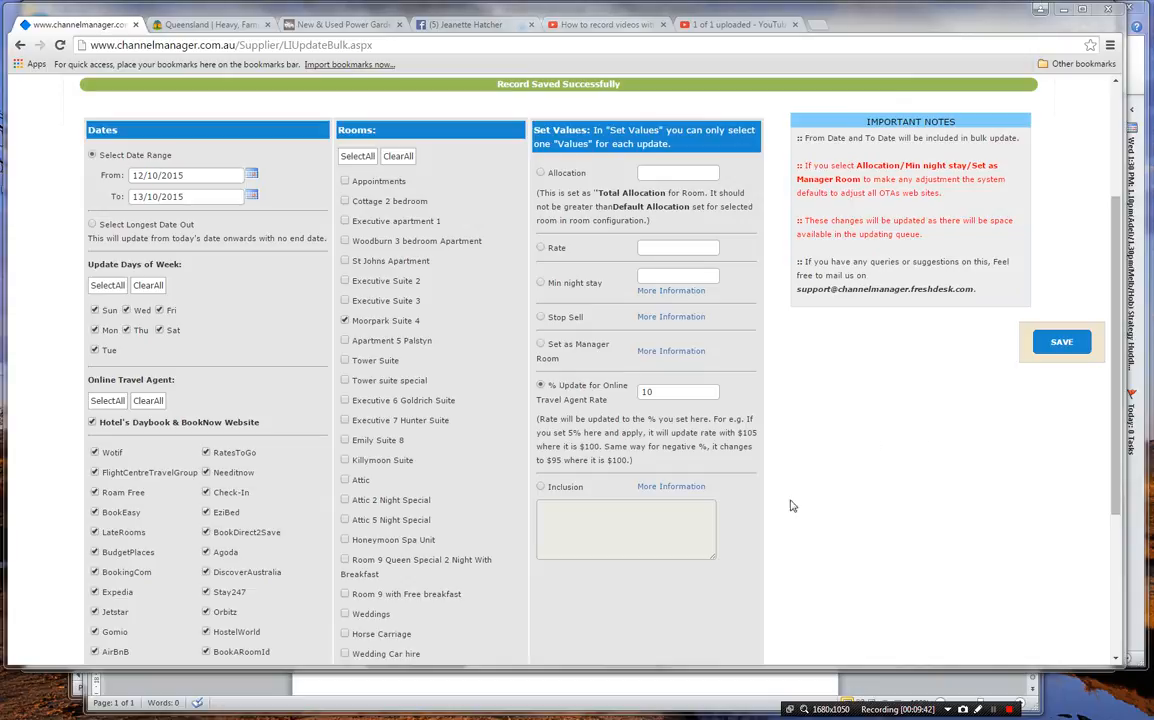
pyautogui.click(541, 488)
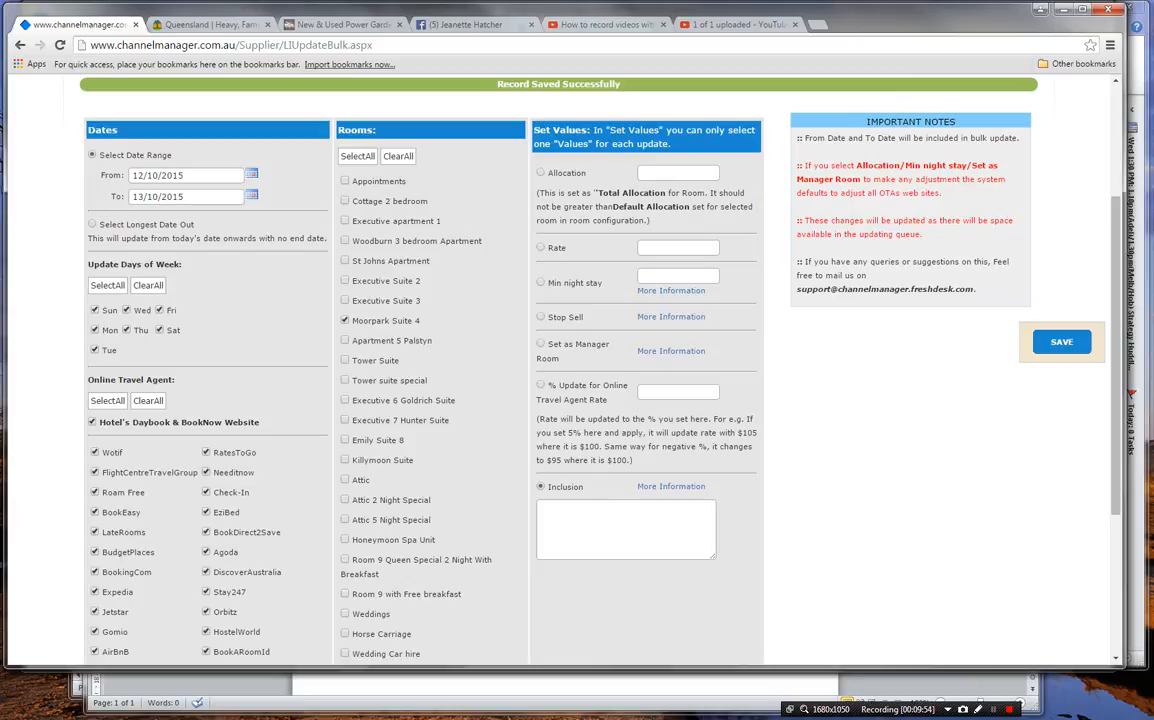
pyautogui.scroll(-1, 561, 520)
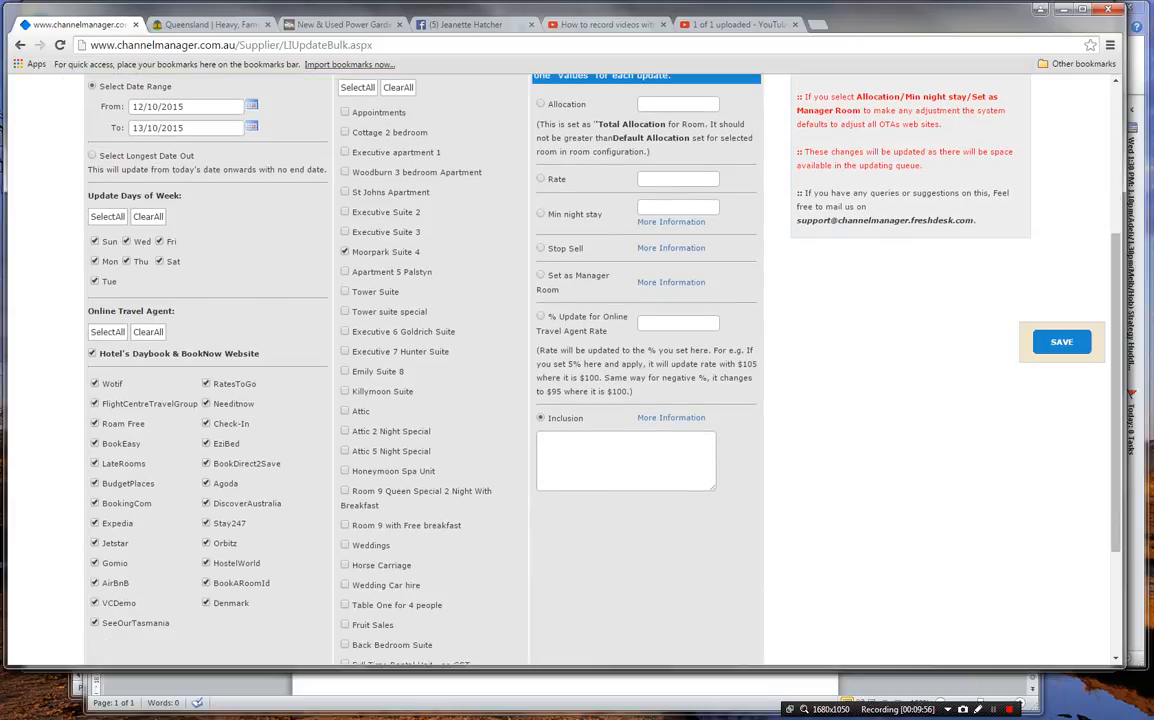